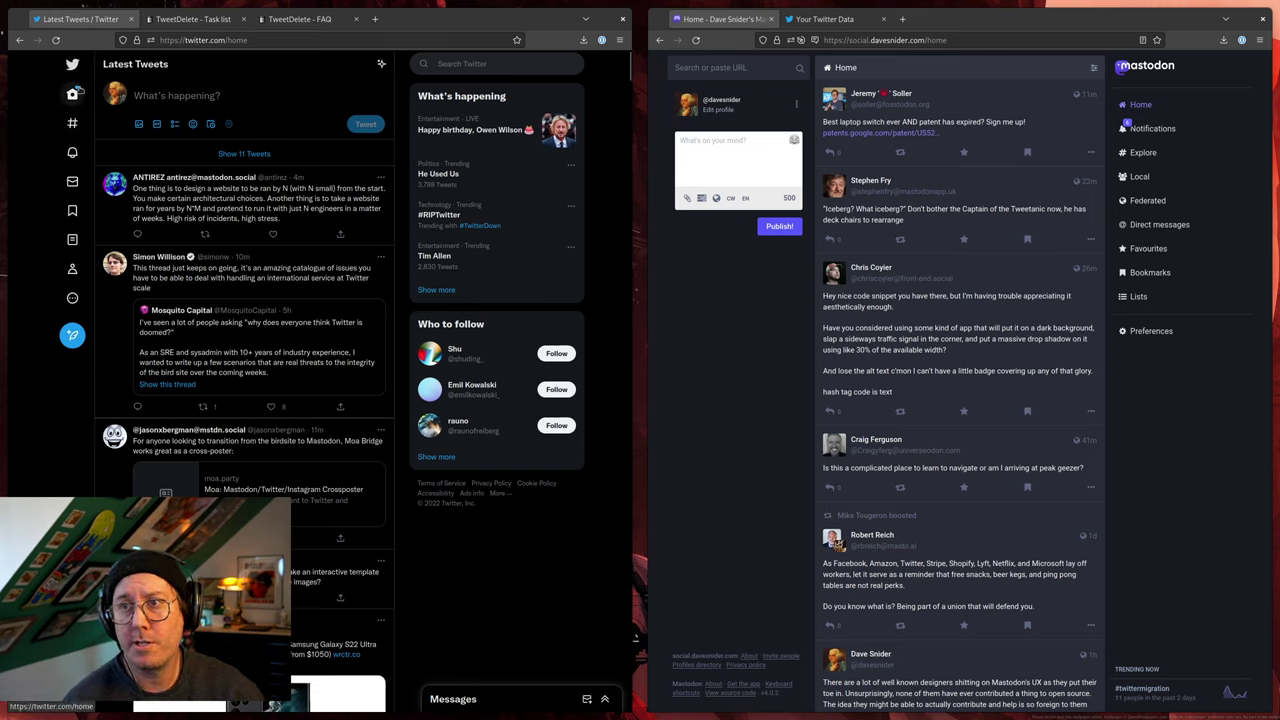
left_click(72, 298)
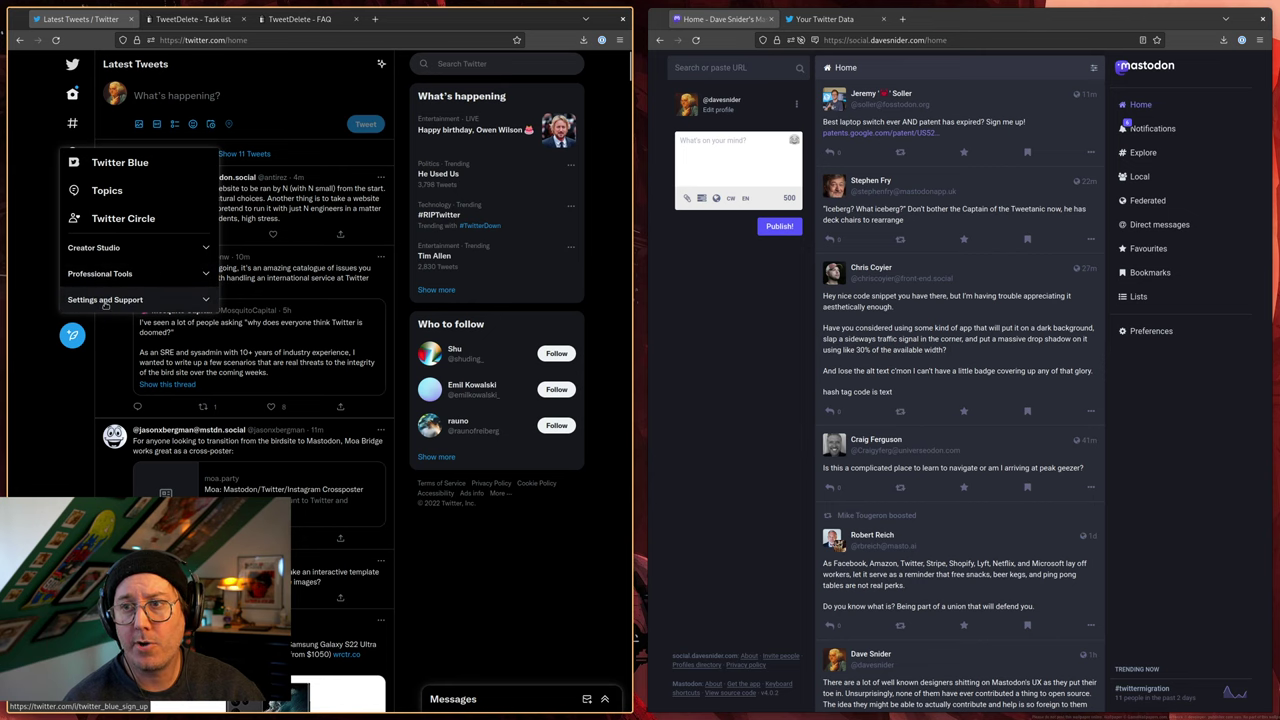
left_click(105, 302)
left_click(115, 326)
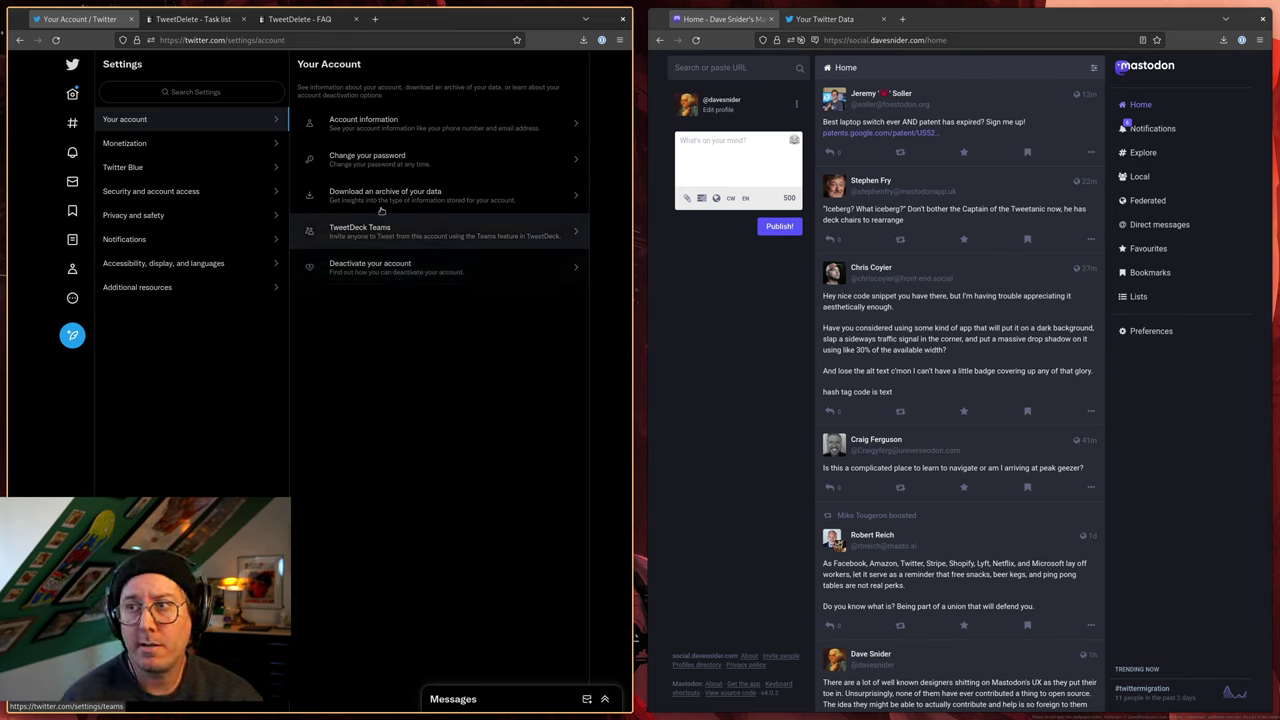
left_click(378, 191)
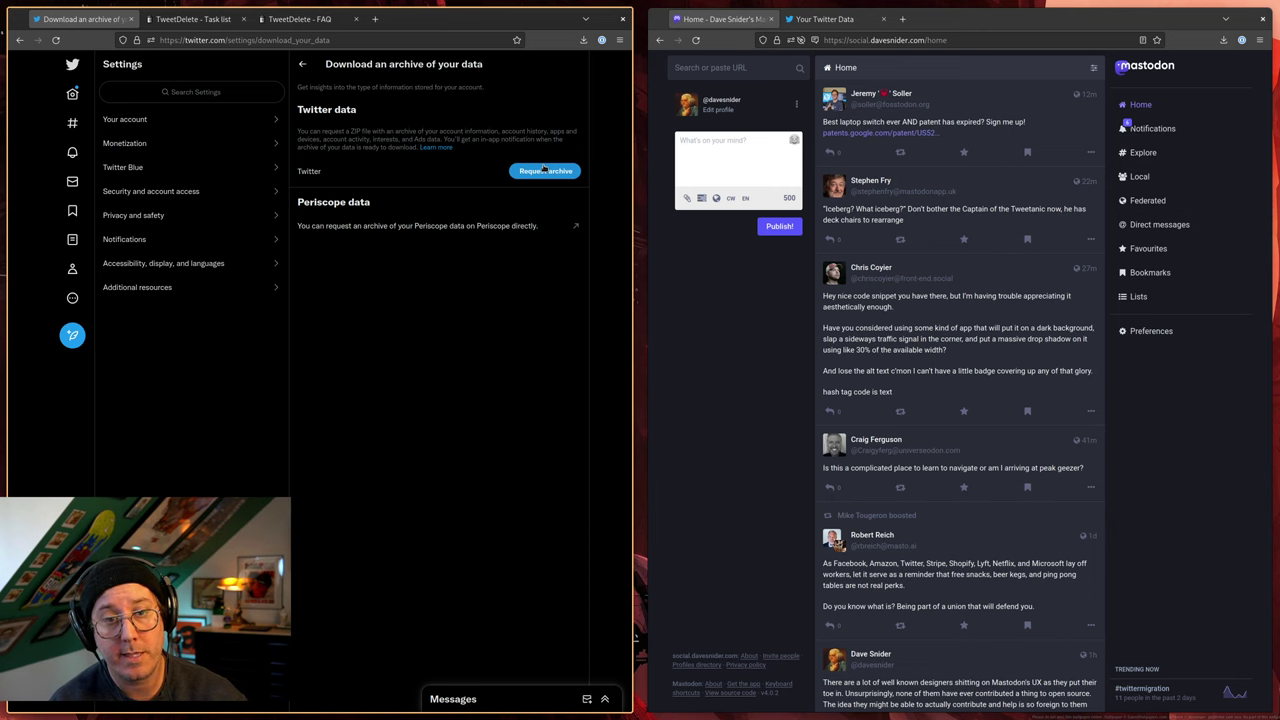
Switch to the file manager, select the Twitter archive zip in Downloads, and look into the extracted data folder
key("super")
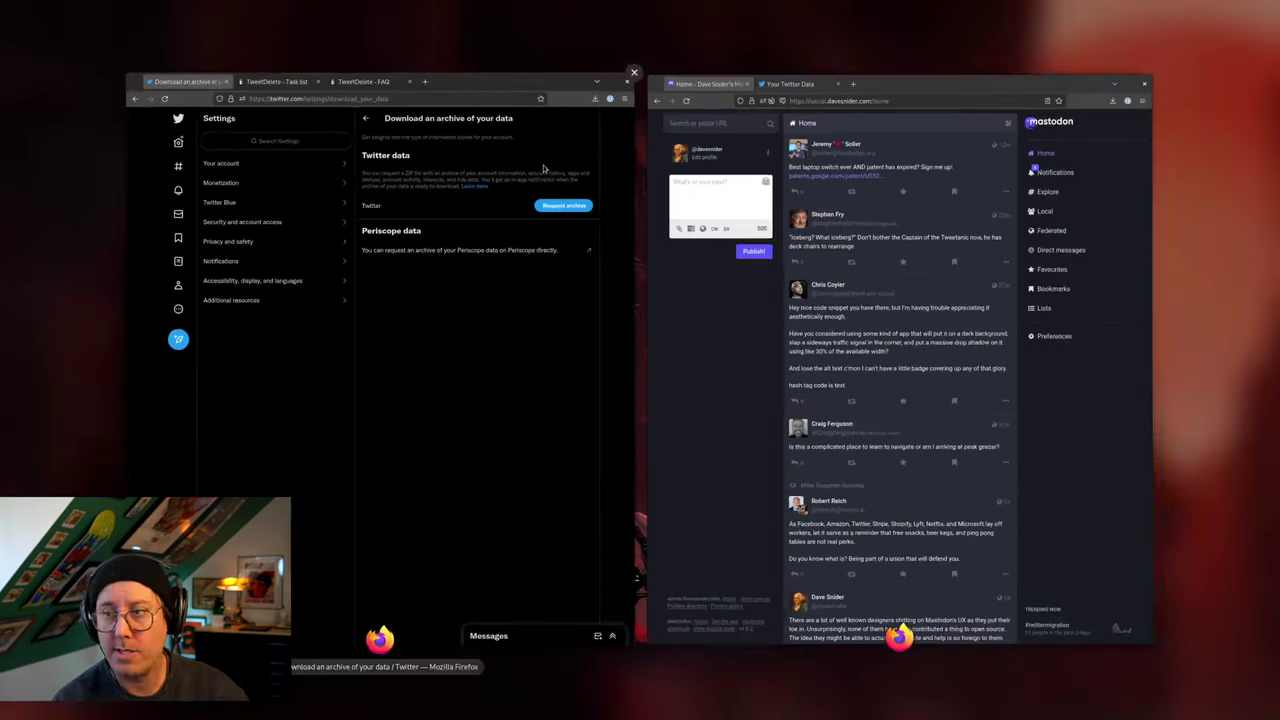
key("super+f")
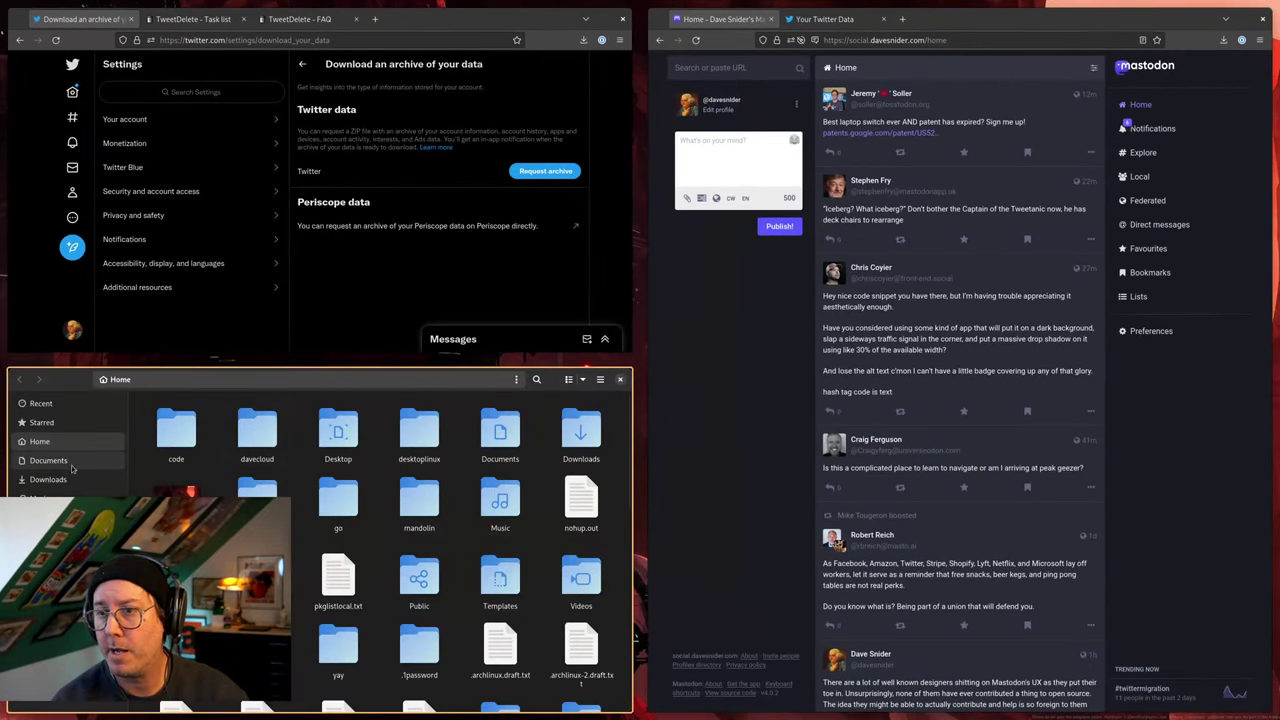
left_click(50, 480)
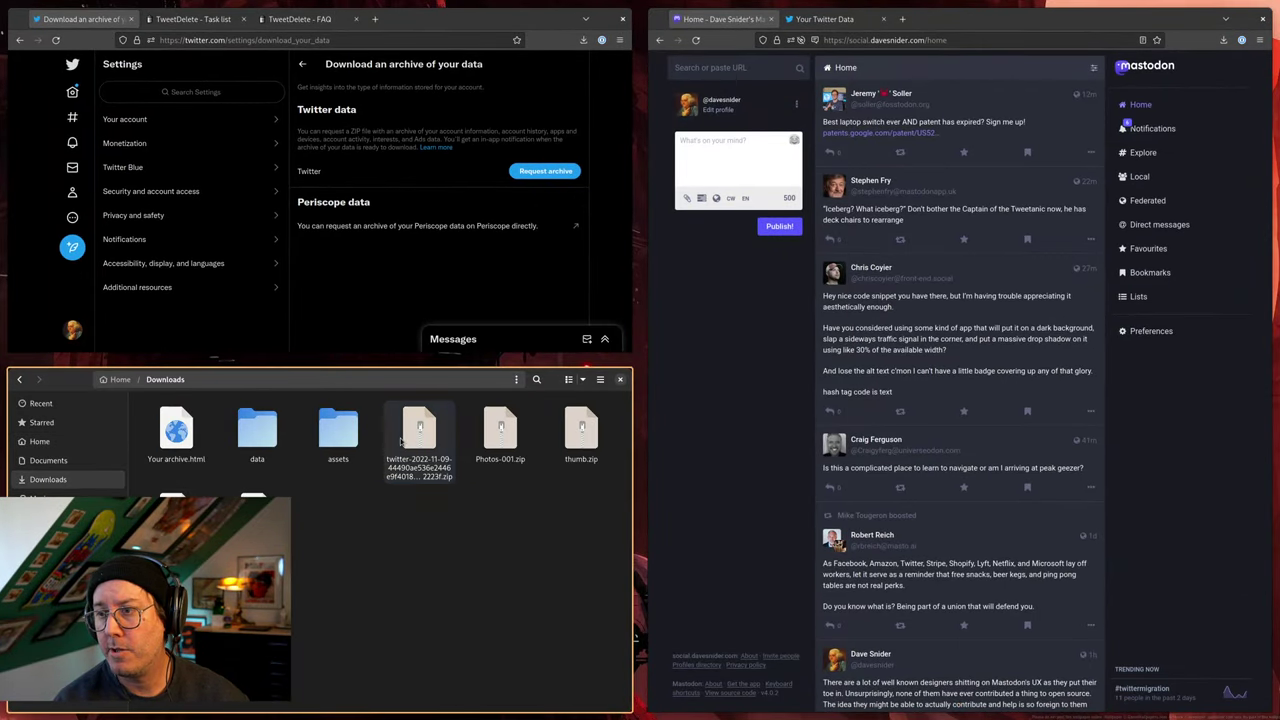
left_click(427, 462)
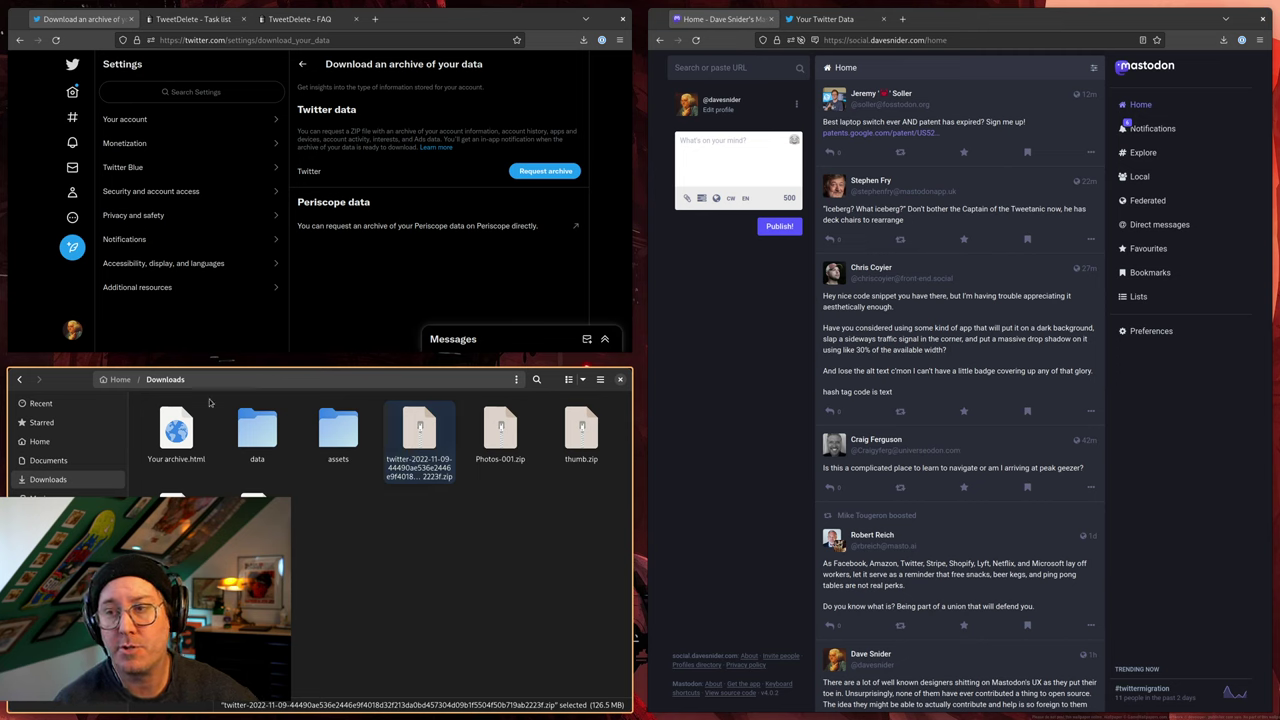
double_click(245, 430)
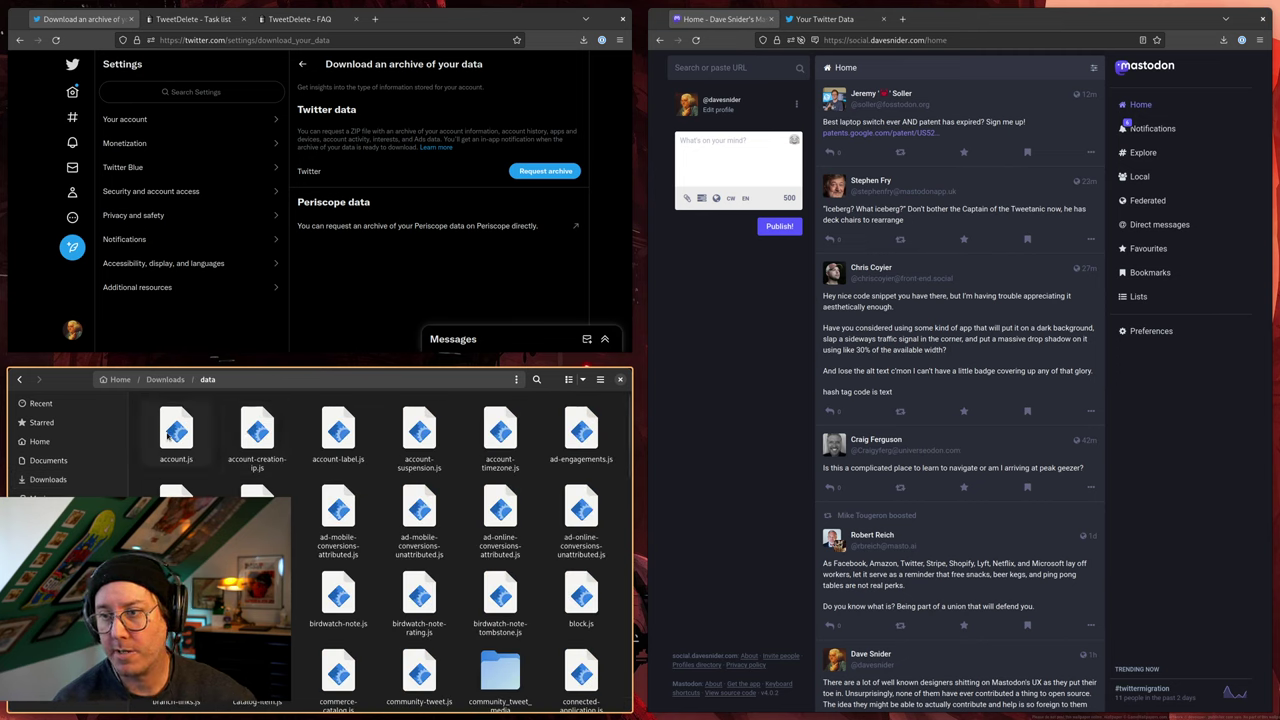
key("alt+Left")
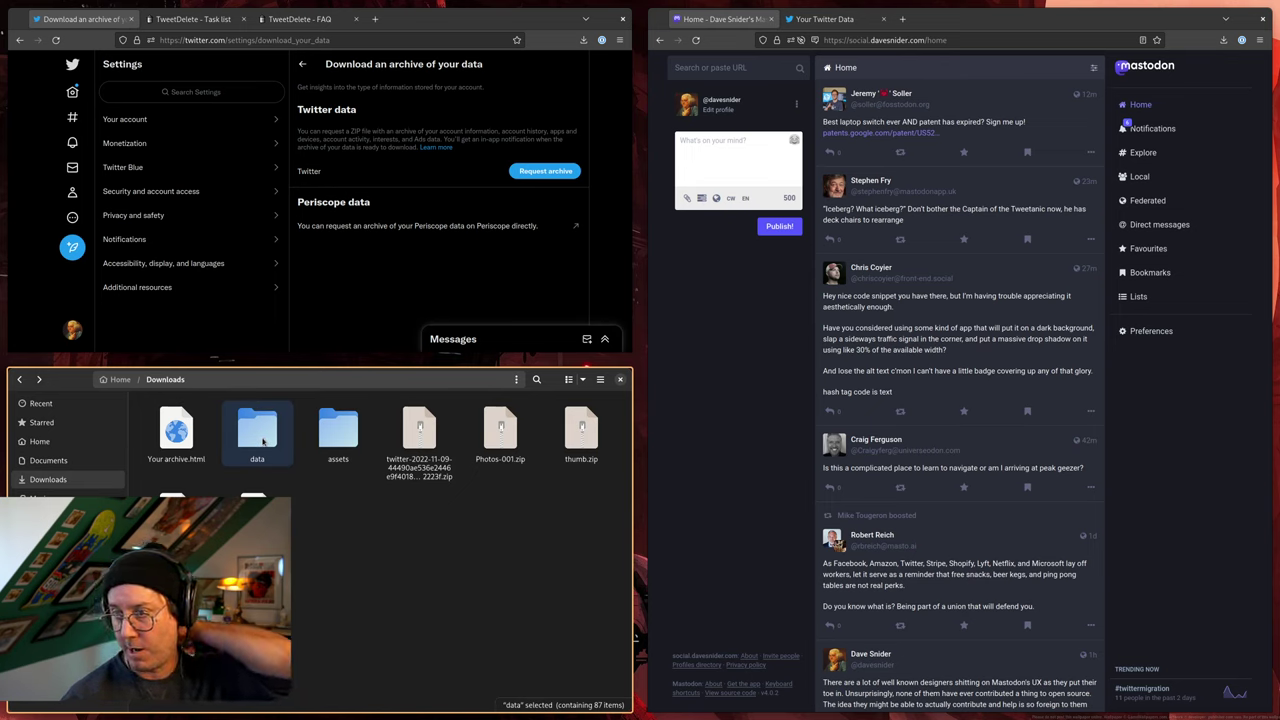
Open Your archive.html from Downloads and browse the archive's list of tweets
double_click(162, 443)
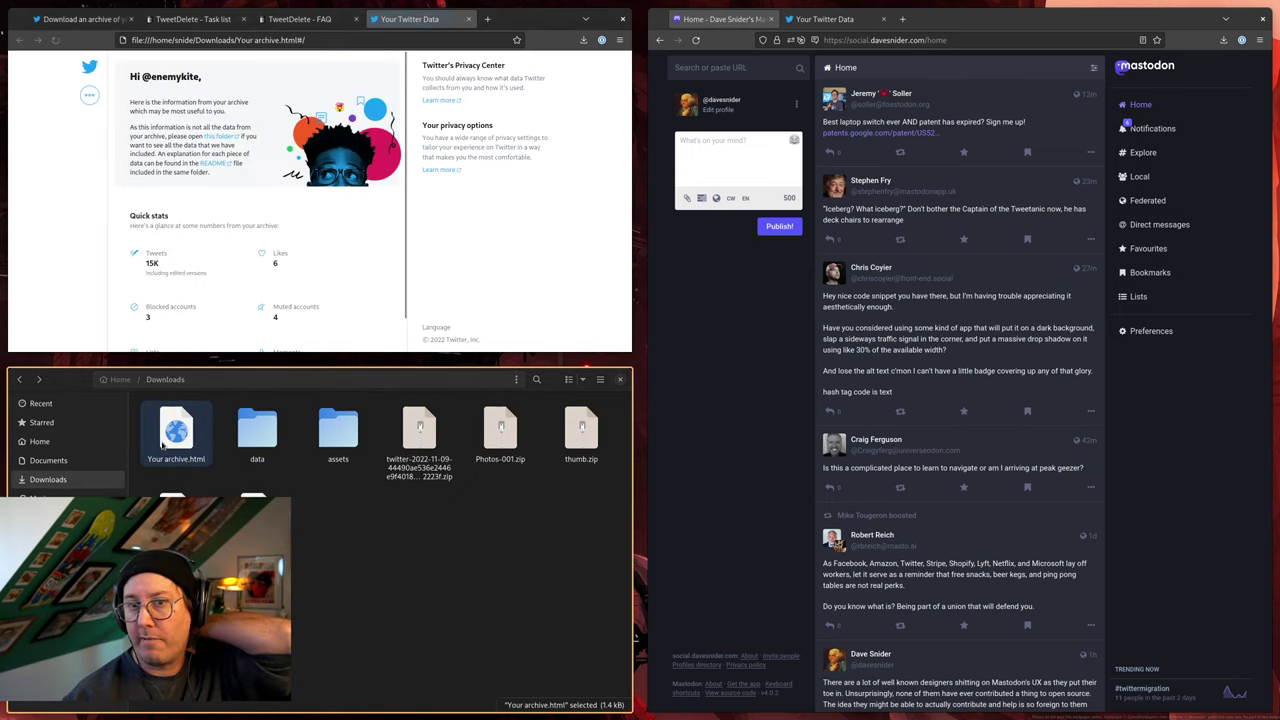
left_click(187, 263)
left_click(156, 39)
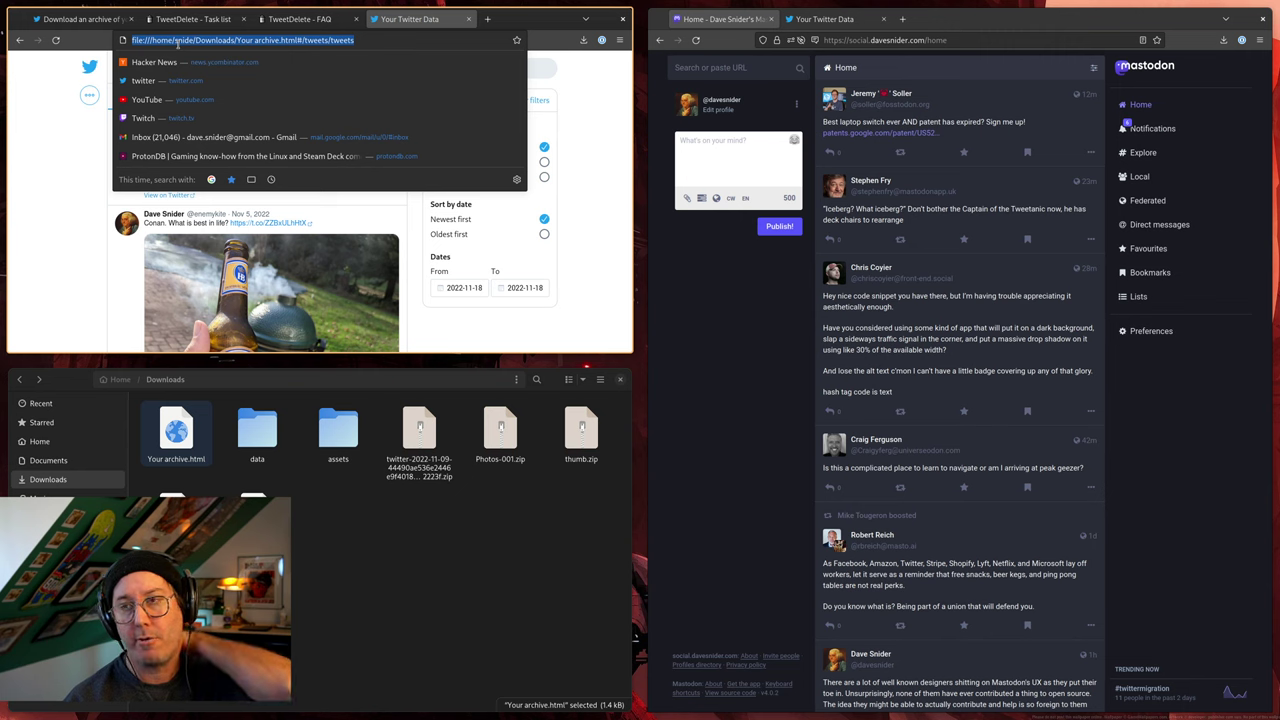
left_click(72, 174)
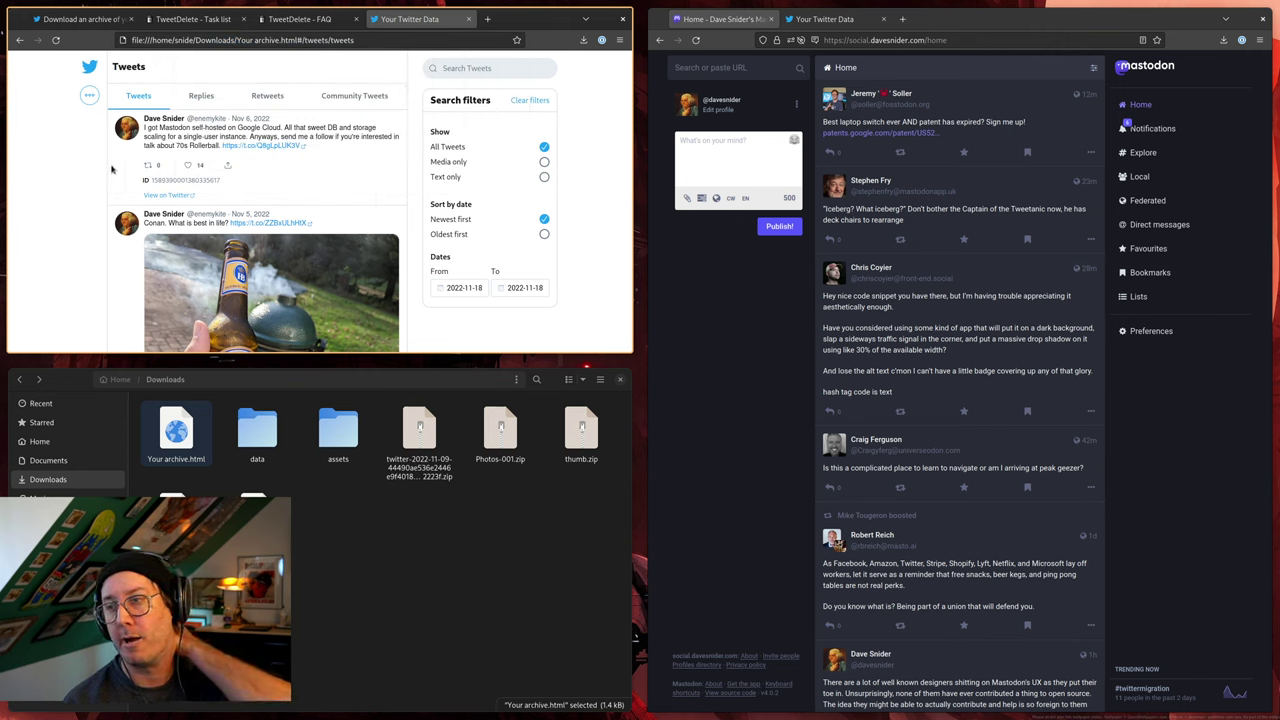
scroll(250, 160, "down", 3)
scroll(250, 160, "up", 3)
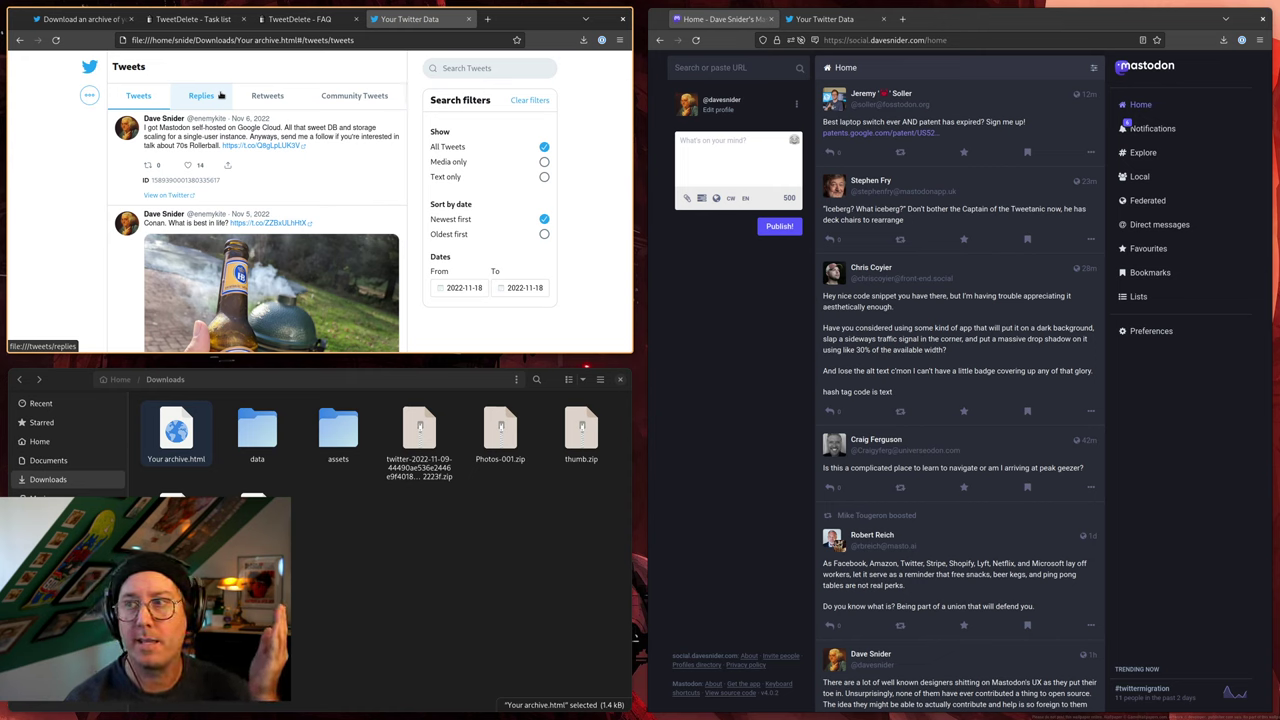
Search the archived tweets for "mastodon"
left_click(519, 66)
type("masto")
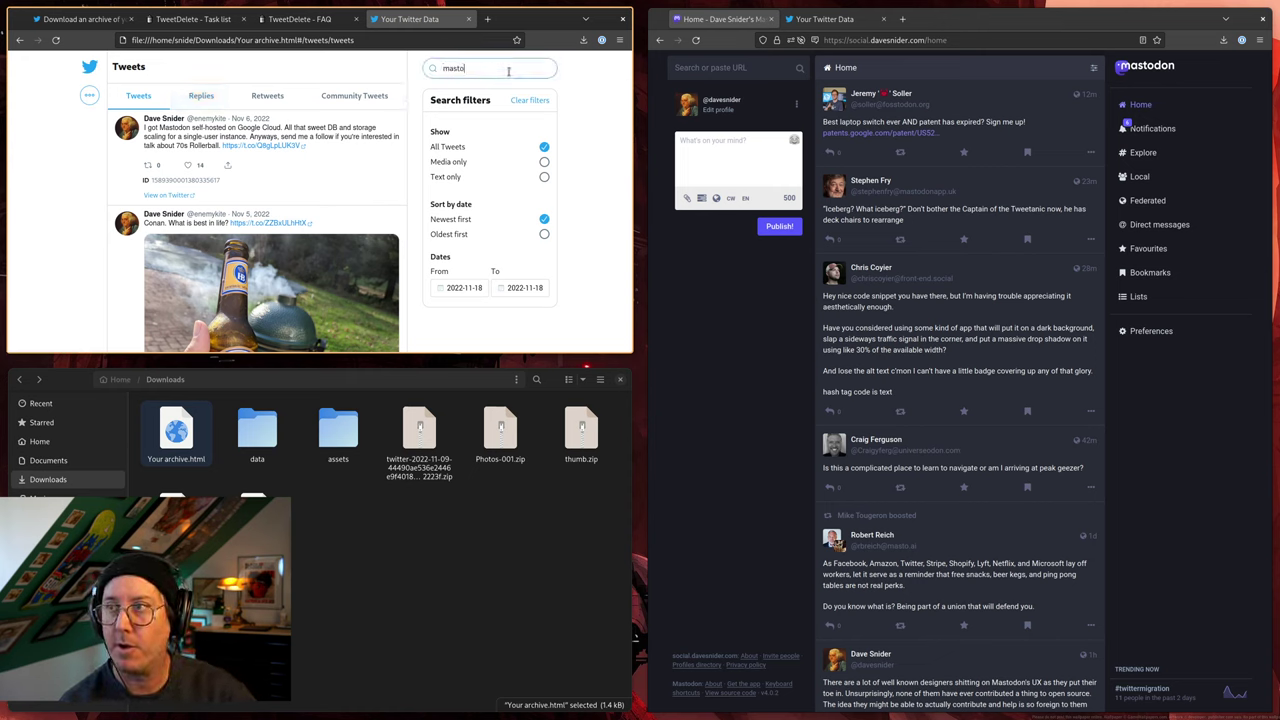
type("don")
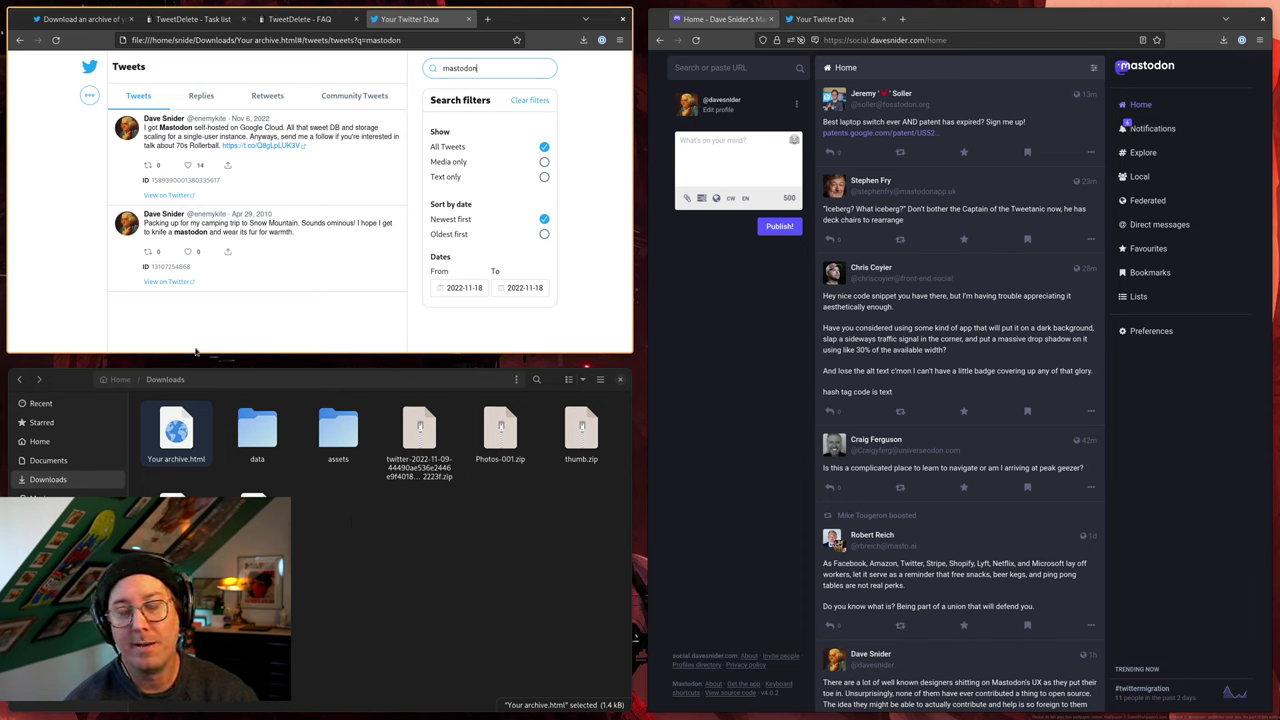
Browse the images and videos in the archive's data/tweets_media folder, and close the file manager
left_click(358, 535)
double_click(259, 430)
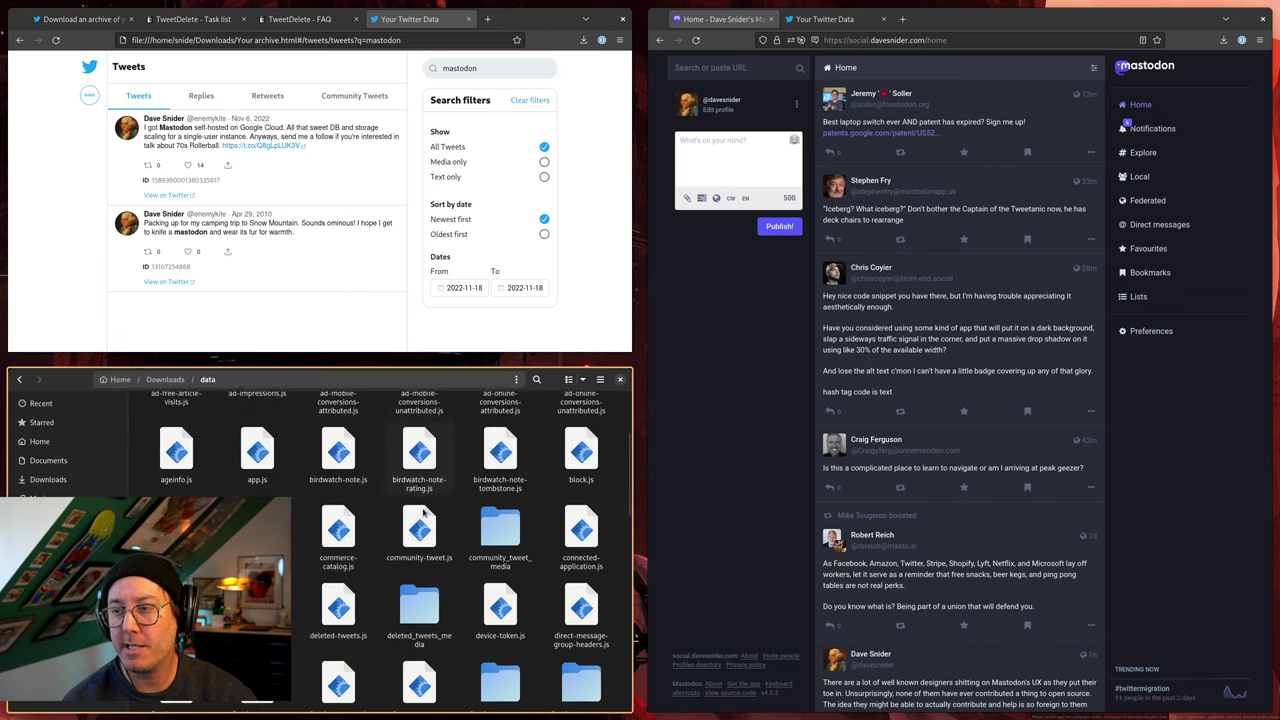
scroll(380, 500, "down", 10)
scroll(427, 503, "down", 1)
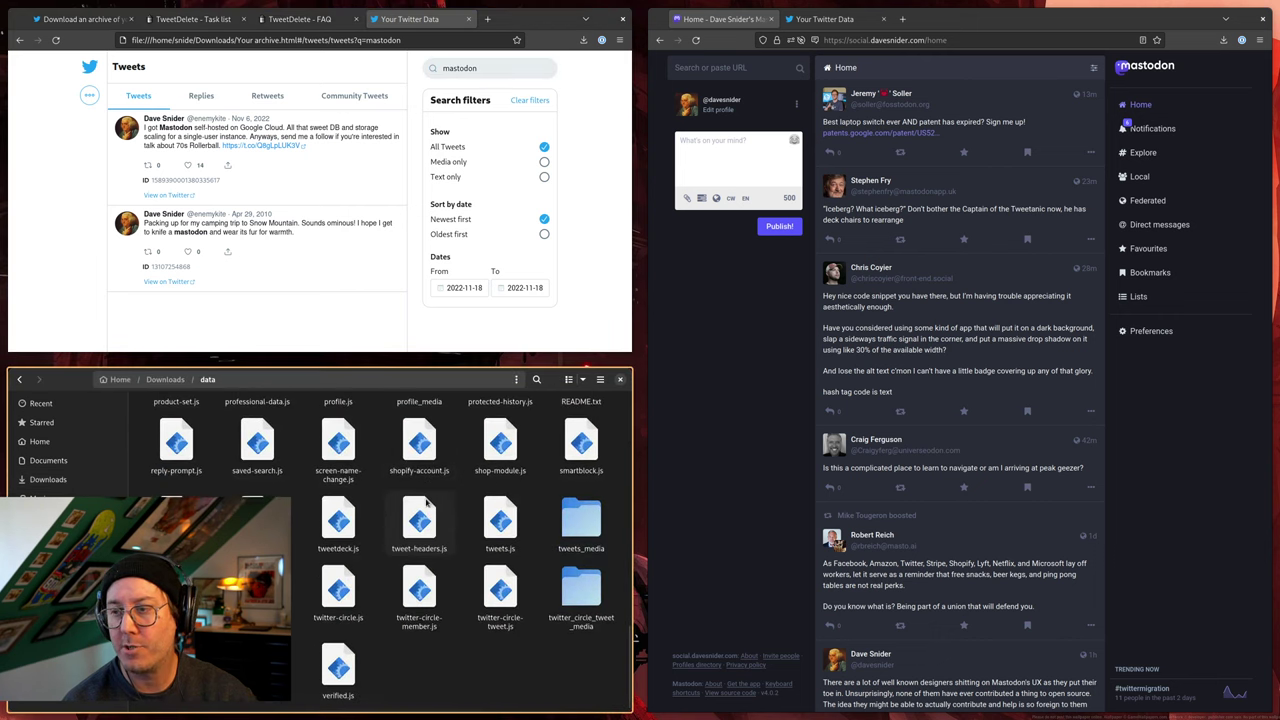
double_click(575, 530)
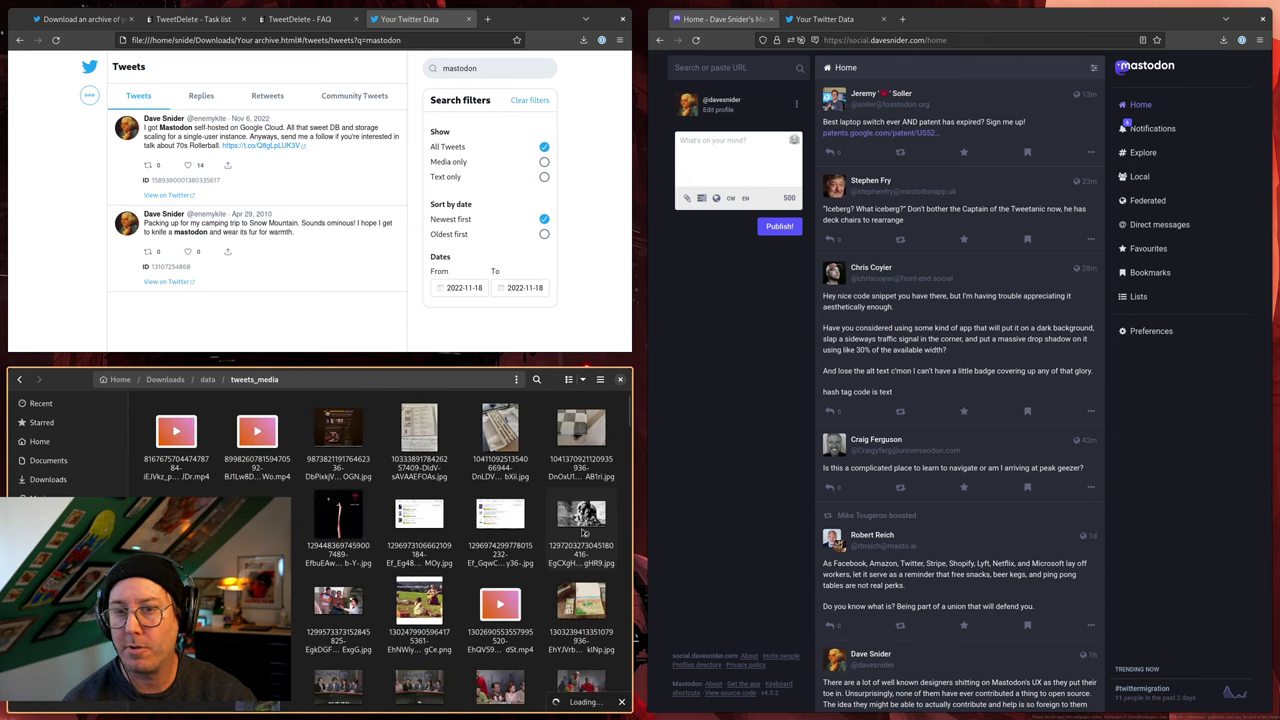
scroll(585, 533, "down", 5)
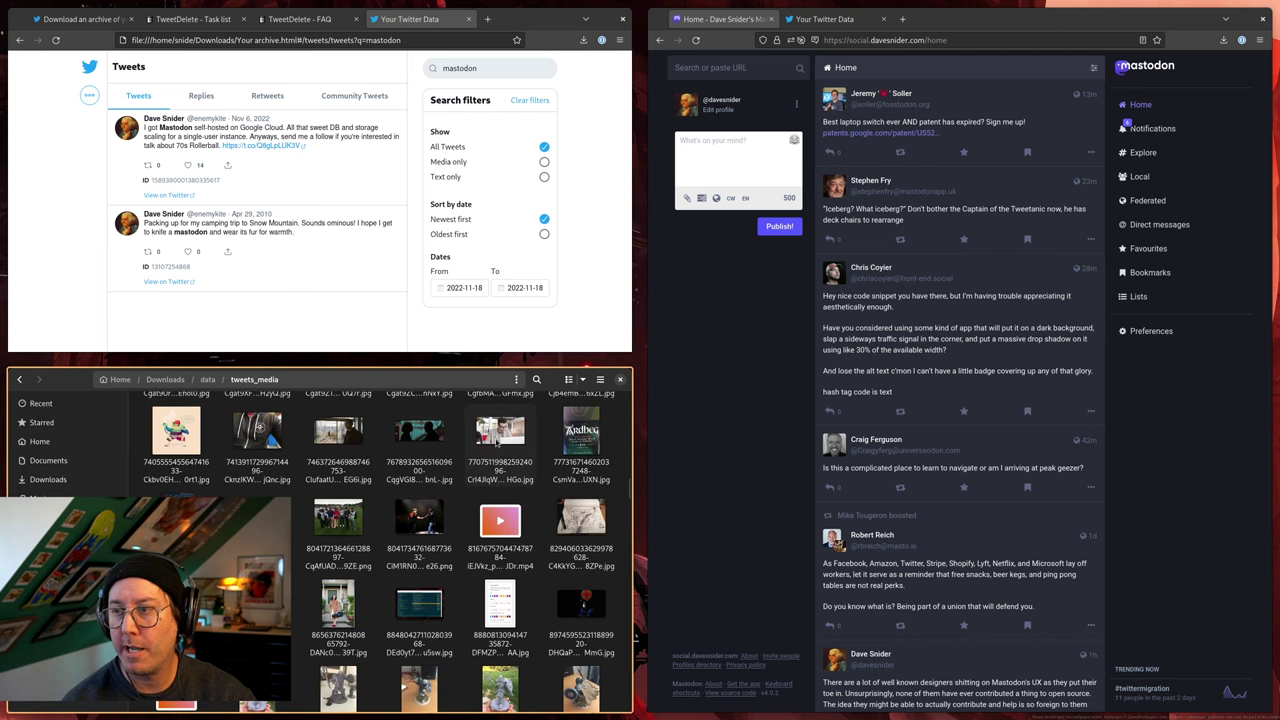
scroll(480, 460, "up", 2)
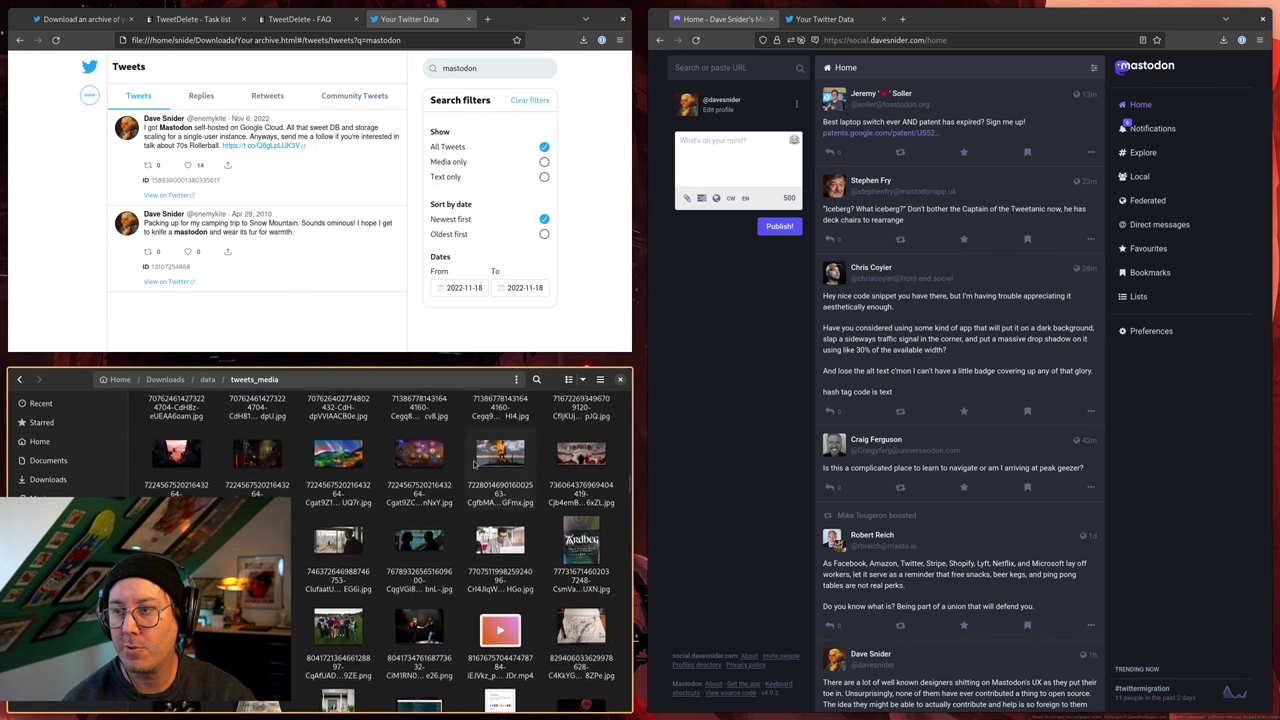
scroll(475, 463, "up", 1)
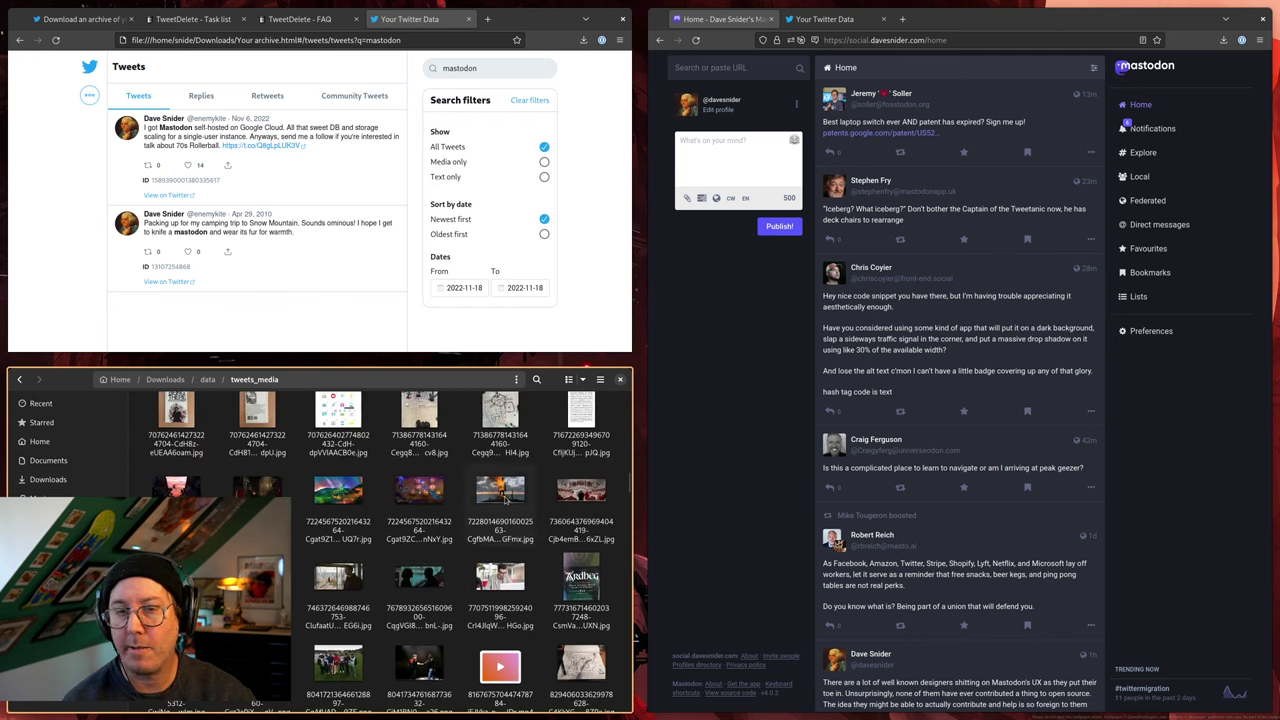
scroll(572, 498, "up", 1)
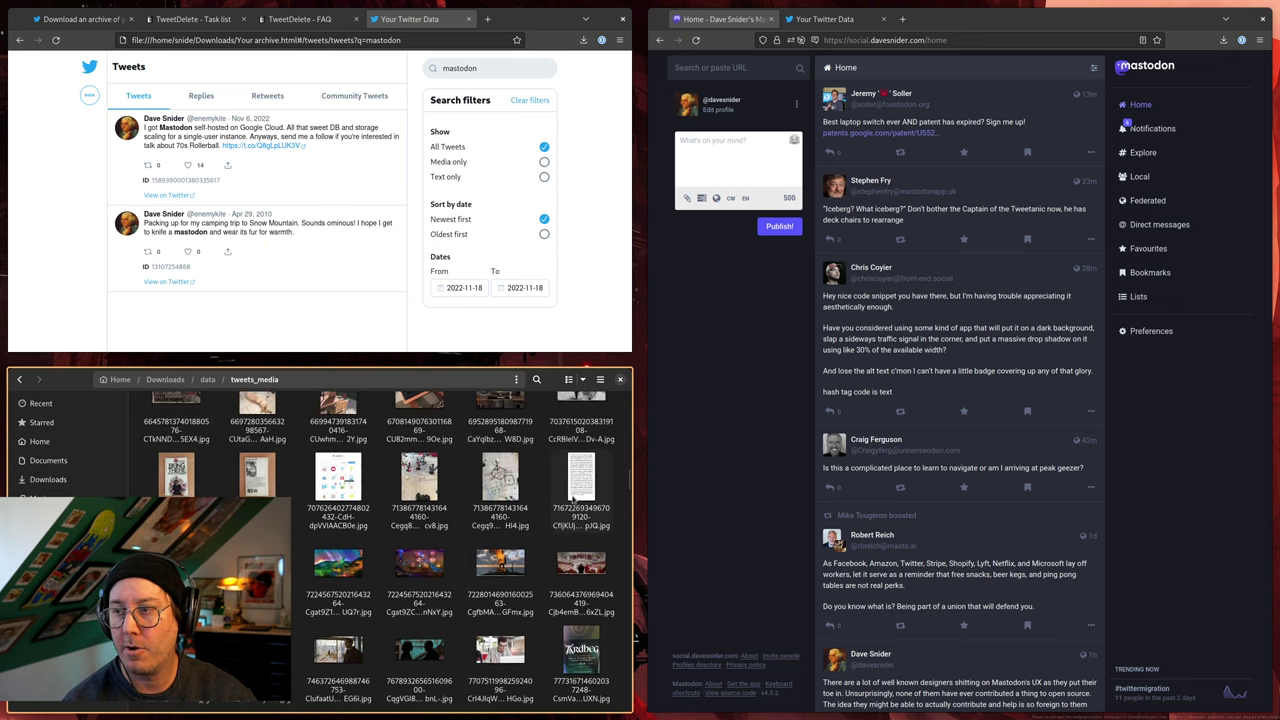
scroll(572, 498, "up", 10)
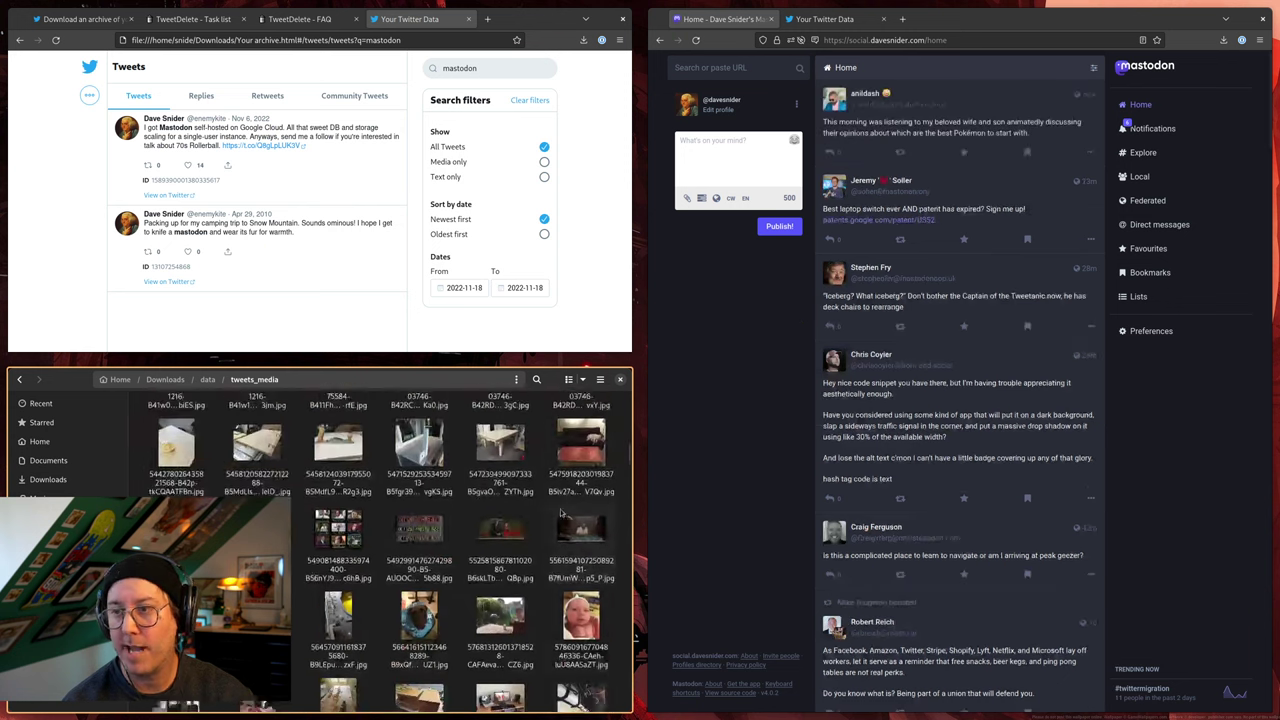
scroll(562, 513, "up", 5)
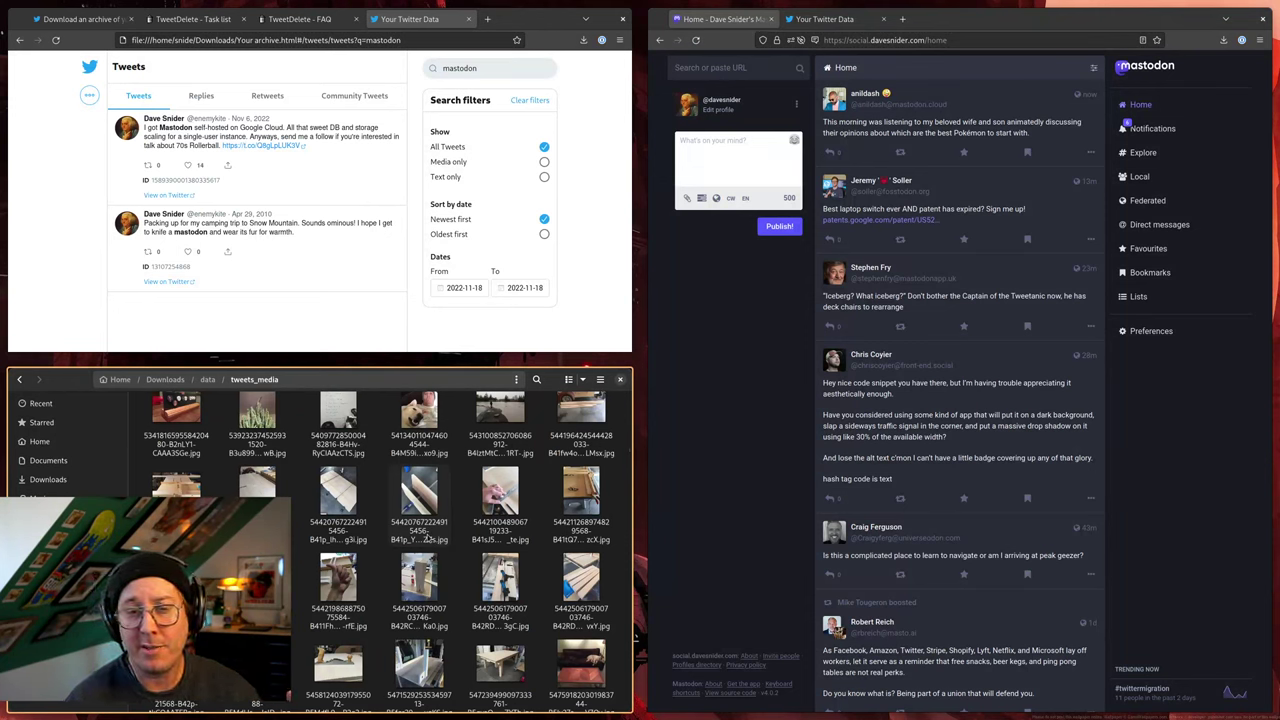
left_click(620, 379)
Open a terminal, change to the Downloads/data/ directory and list its files
left_click(733, 458)
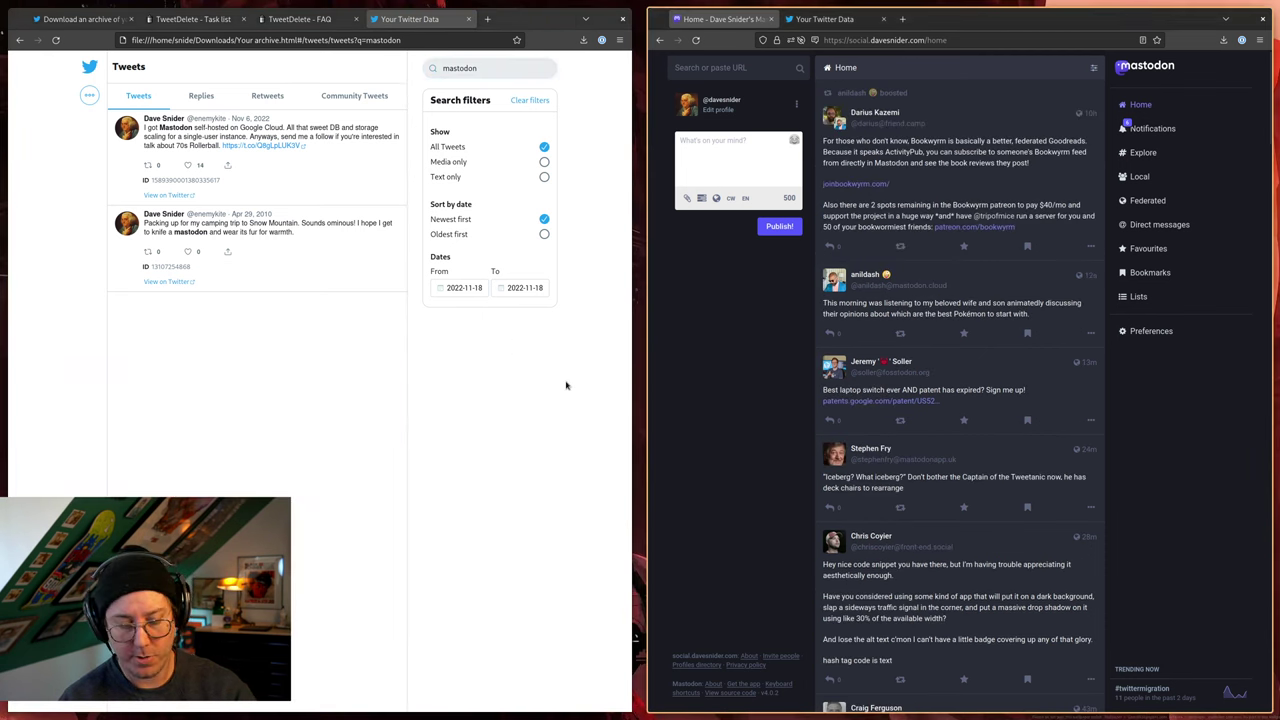
key("super+Return")
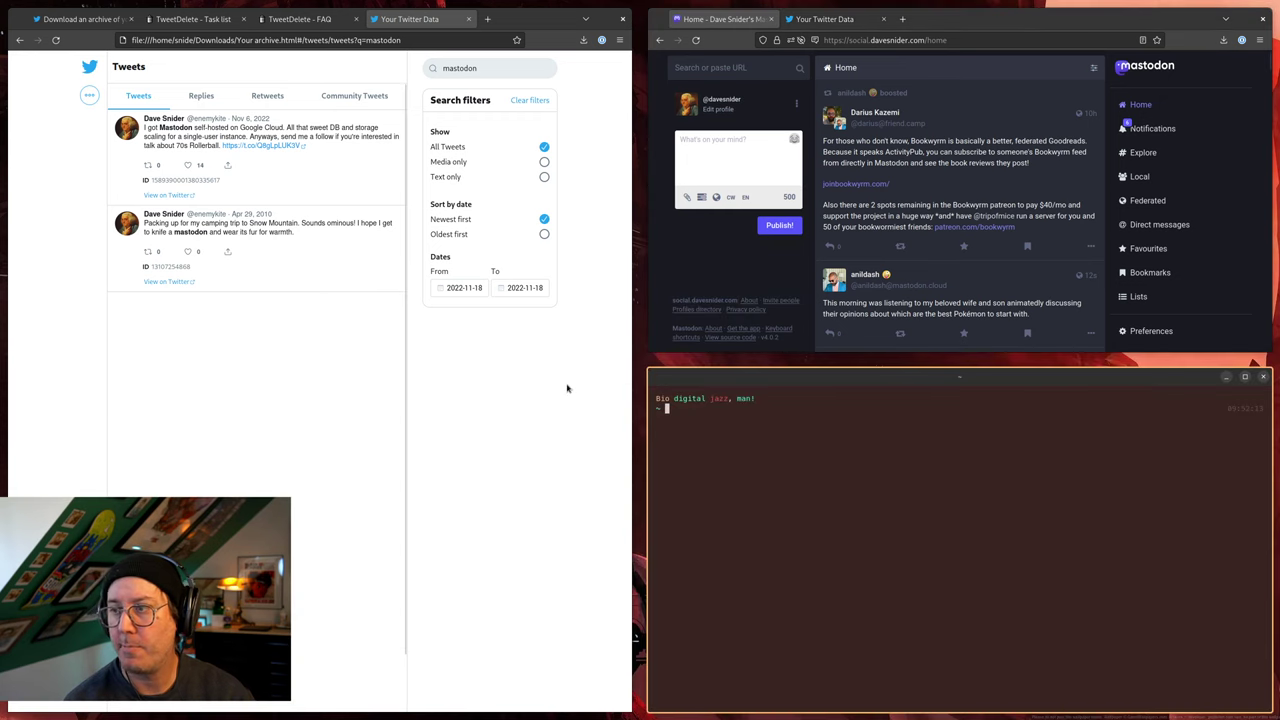
key("ctrl+l")
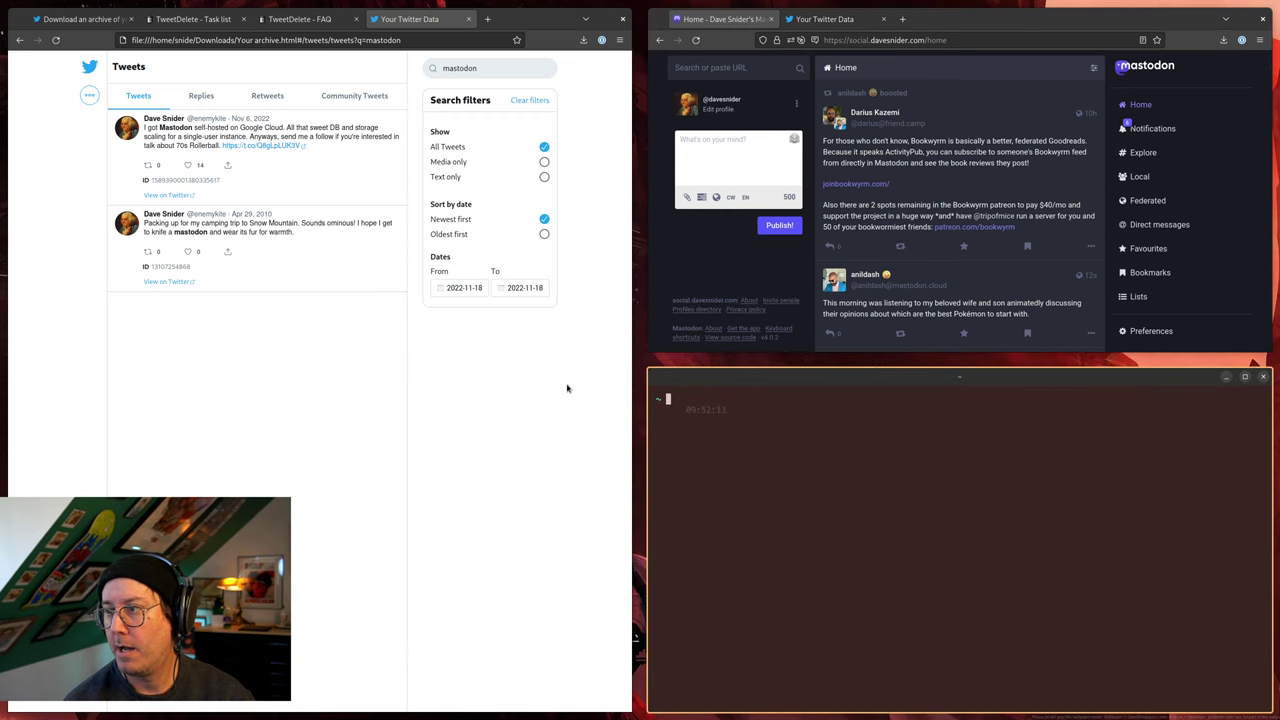
type("cd Do")
key("Right")
key("Return")
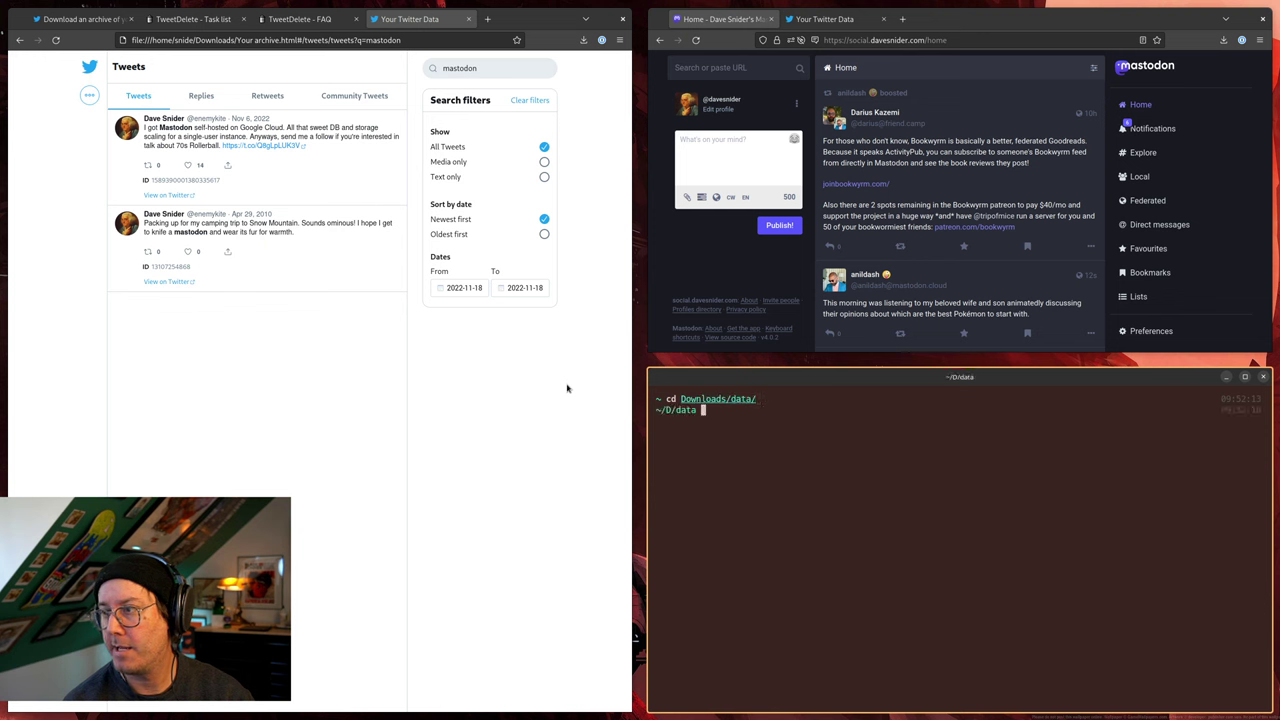
type("ls")
key("Return")
Open tweets.js in the terminal text editor with the v command
type("v ")
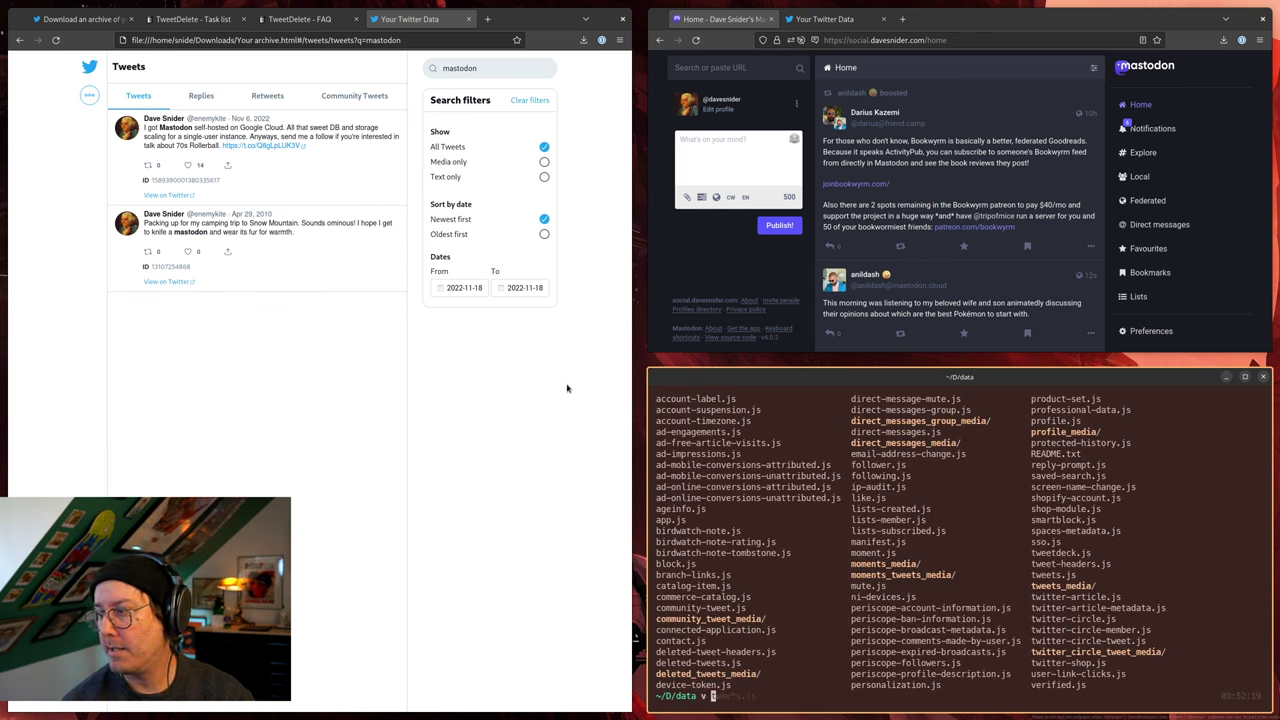
type("twe")
key("Right")
key("Return")
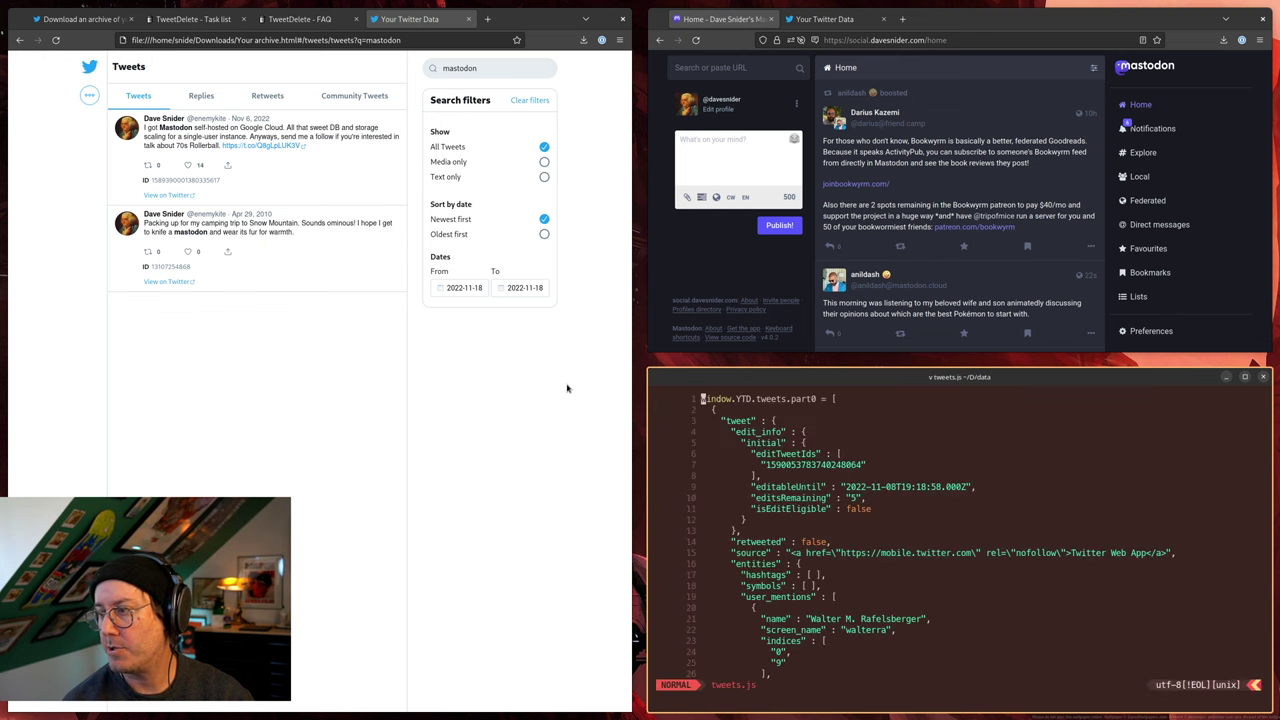
Examine the structure of the first tweet entry at the beginning of tweets.js
key("j")
key("j")
key("j")
key("j")
key("j")
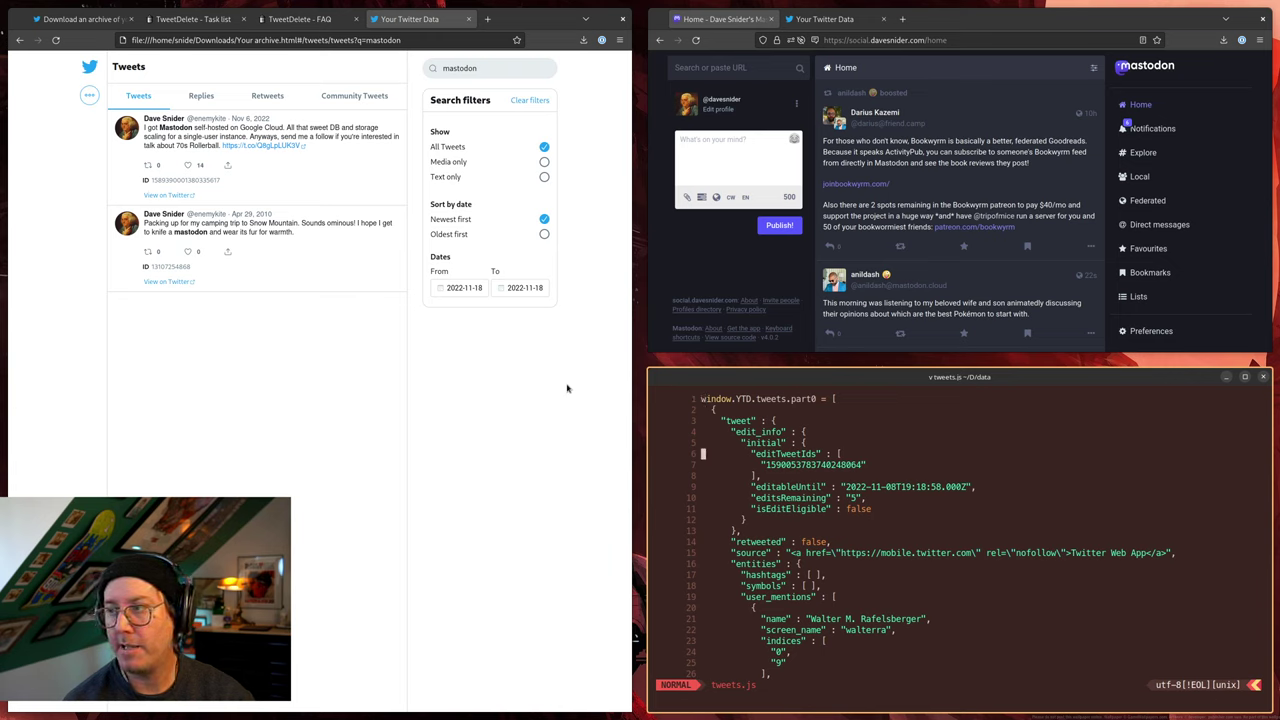
key("k")
key("k")
key("k")
key("k")
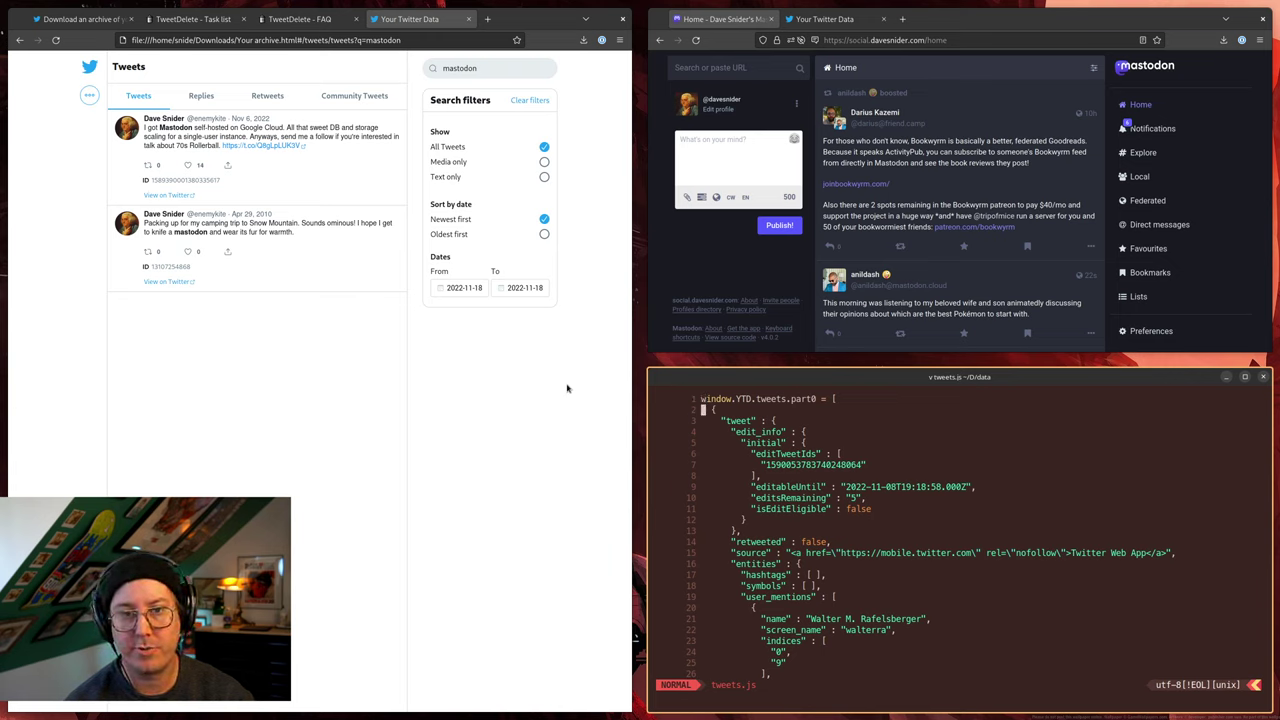
key("k")
key("shift+v")
key("Escape")
Go to the end of tweets.js and examine the fields of the last tweet entries, moving upward
key("shift+g")
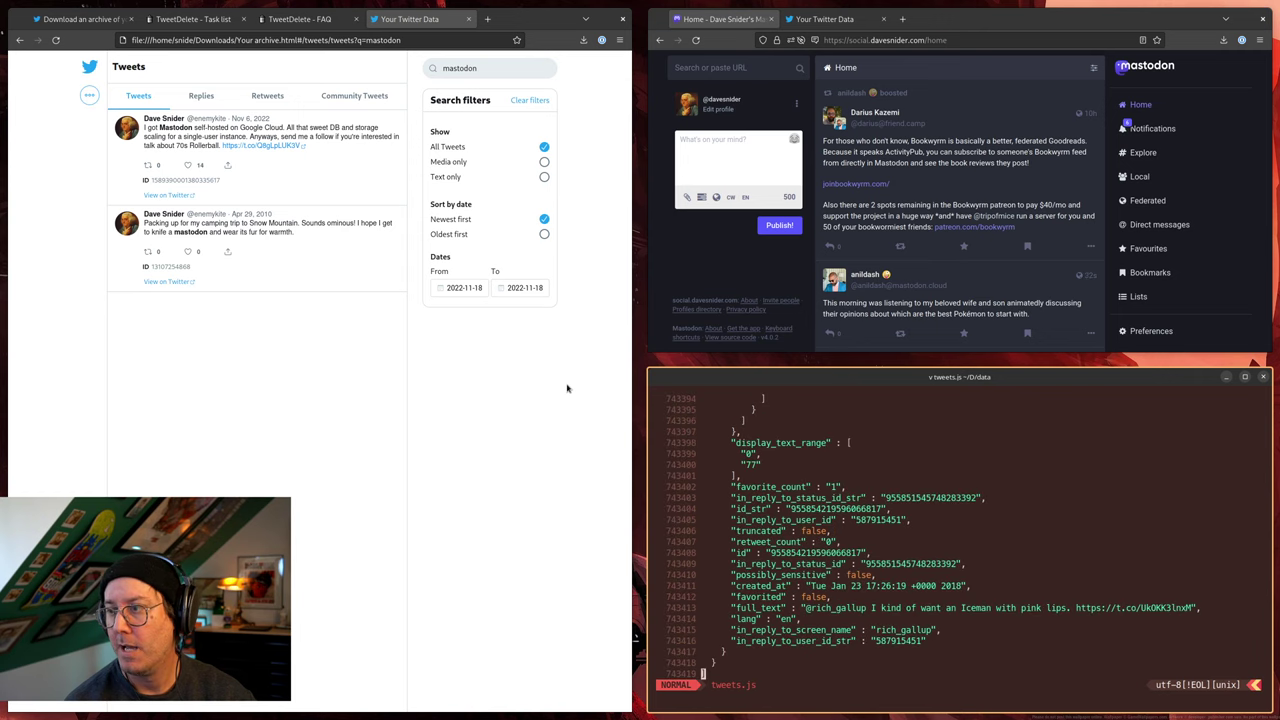
key("k")
key("k")
key("k")
key("k")
key("k")
key("k")
key("k")
key("k")
key("k")
key("k")
key("k")
key("k")
key("k")
key("k")
key("k")
key("k")
key("k")
key("k")
key("k")
key("k")
key("k")
key("k")
key("k")
key("k")
key("k")
key("k")
key("k")
key("k")
key("k")
key("k")
key("k")
key("k")
key("k")
key("k")
key("k")
key("k")
key("k")
key("k")
key("k")
key("k")
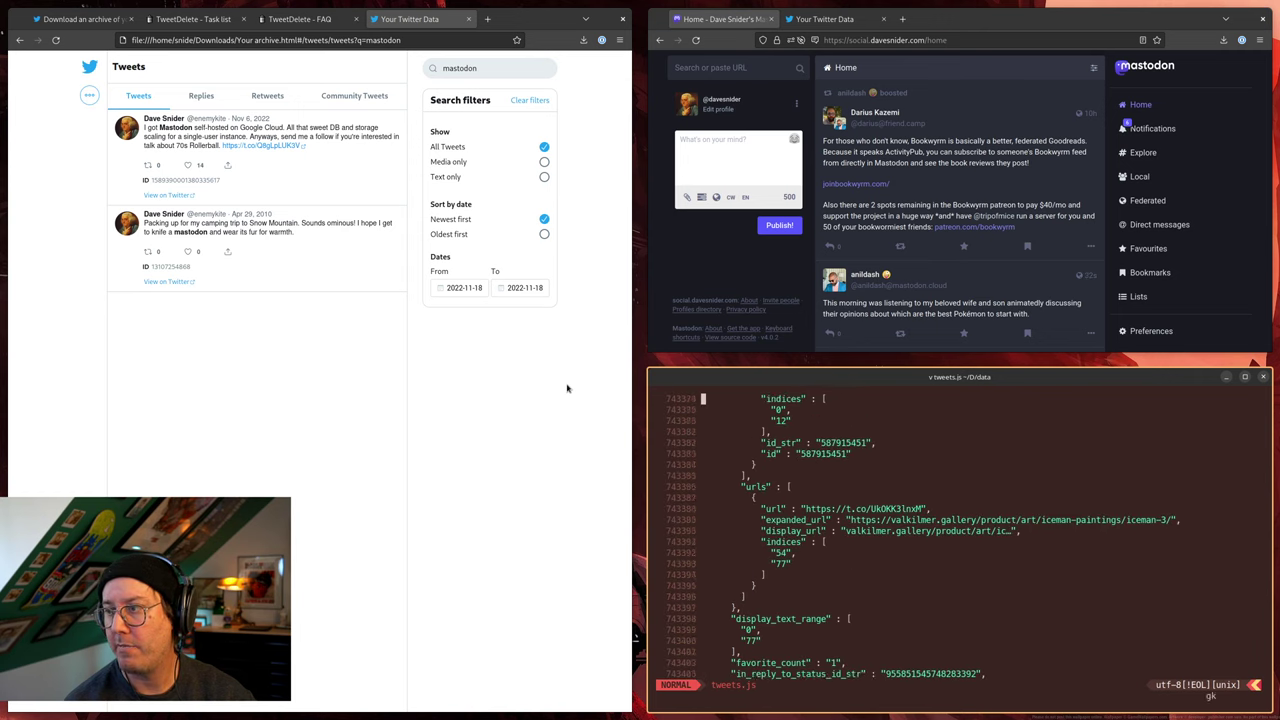
key("k")
key("k")
key("k")
key("k")
key("k")
key("k")
key("k")
key("k")
key("k")
key("k")
key("k")
key("k")
key("k")
key("k")
key("k")
key("k")
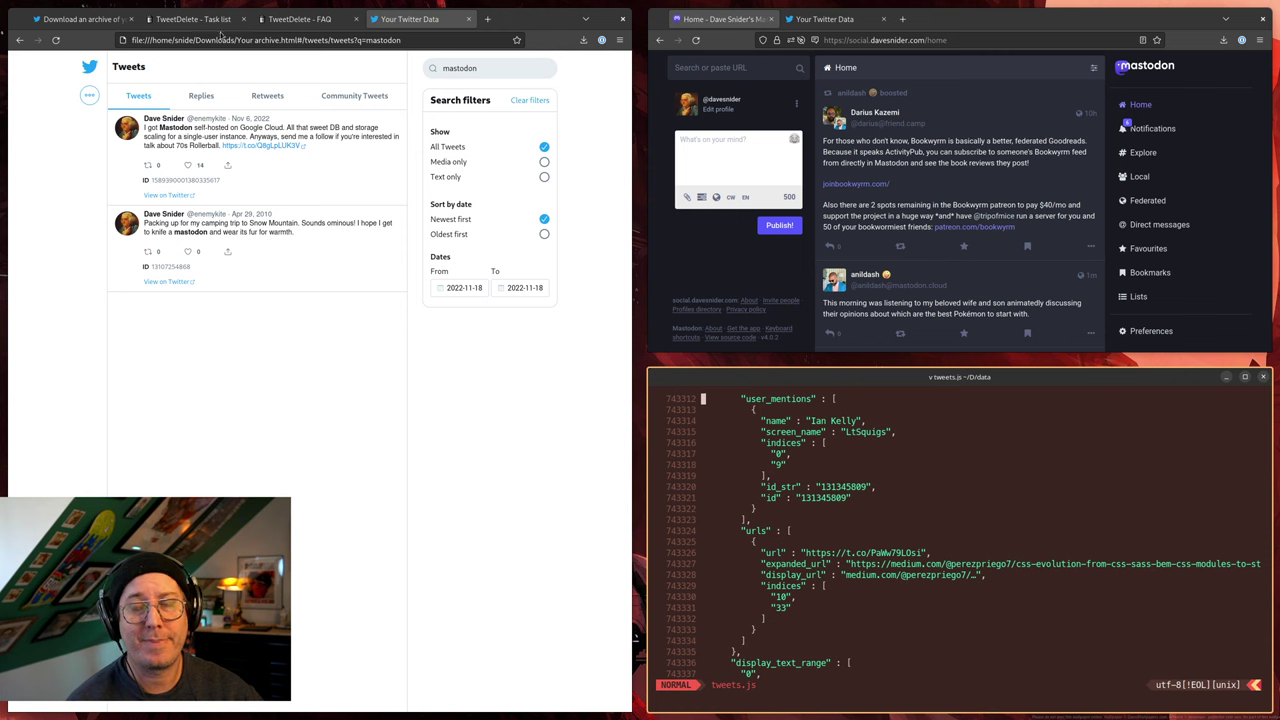
View the latest tweets on the Twitter home timeline and switch to the TweetDelete task list
left_click(105, 18)
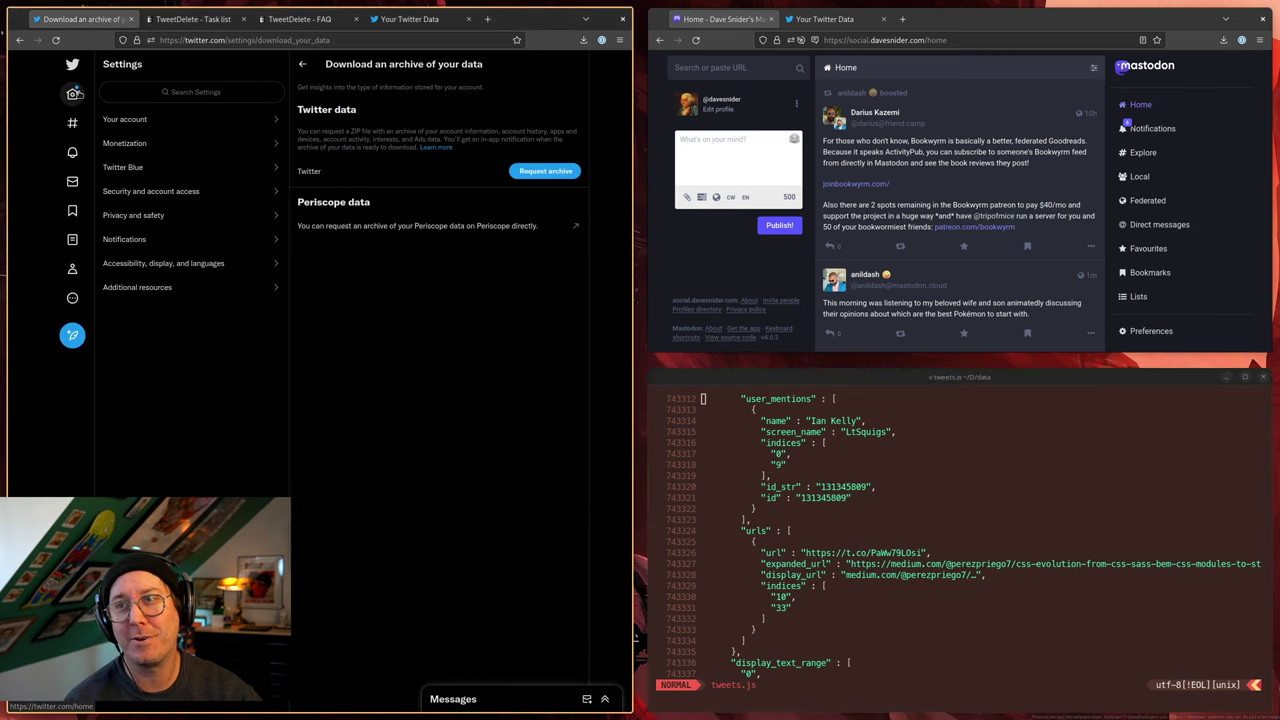
left_click(74, 93)
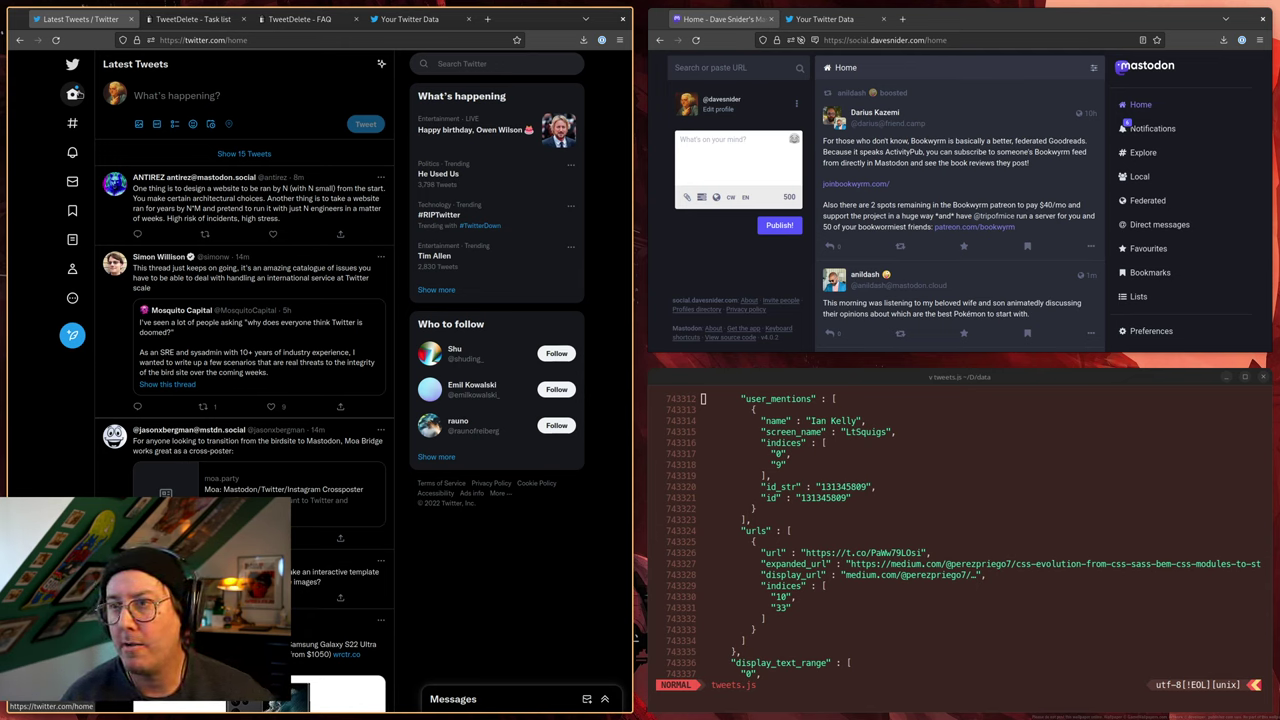
left_click(182, 22)
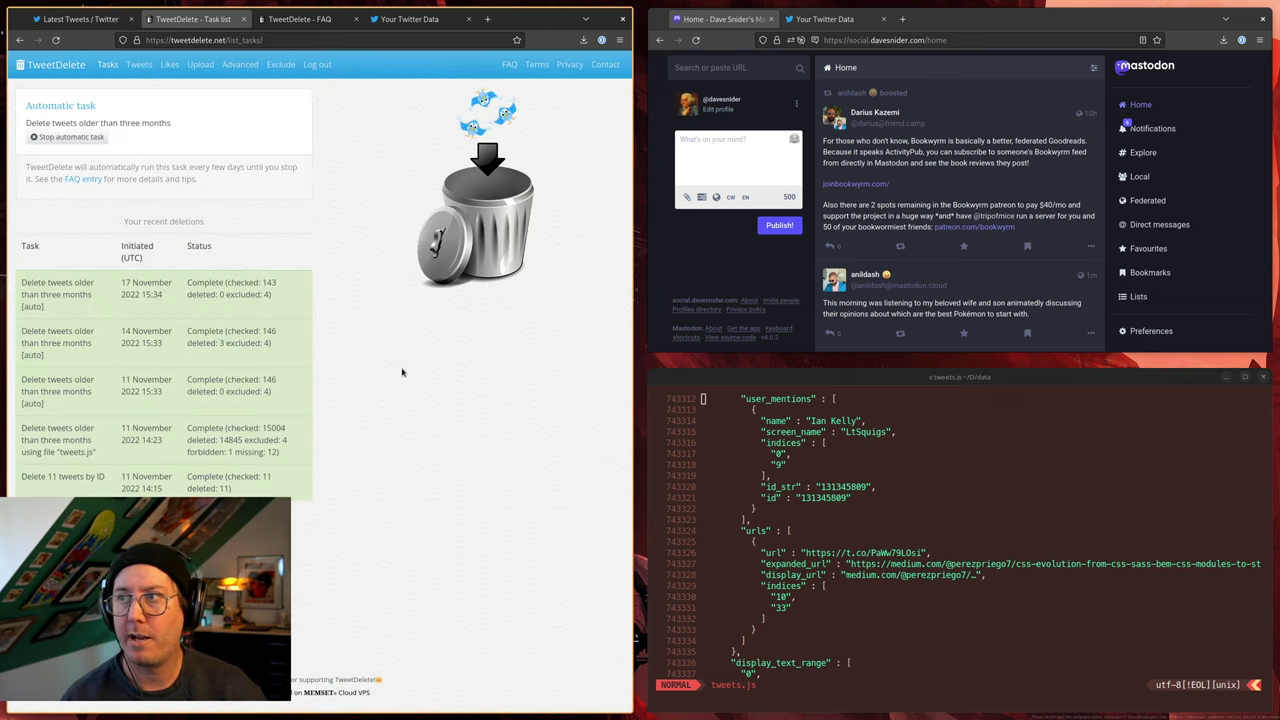
View the logged-out tweetdelete.net home page in a new private window and close that window
left_click(620, 40)
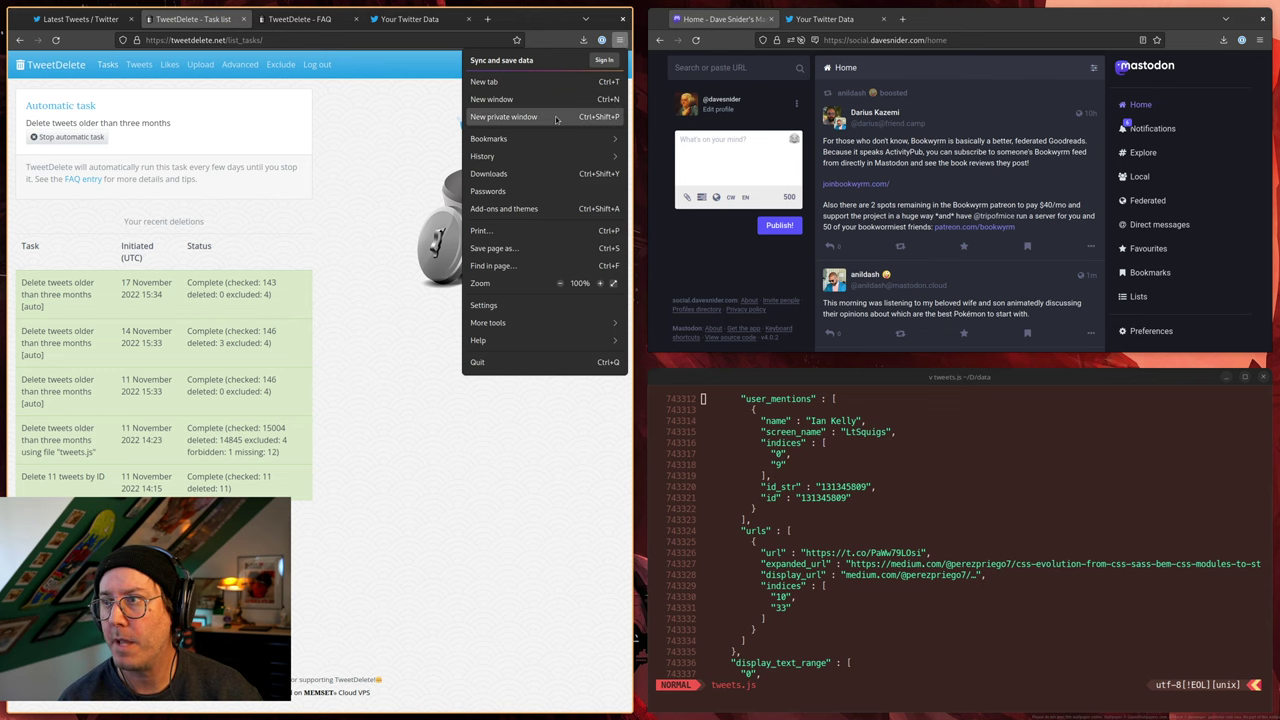
left_click(503, 117)
type("tweetdelete.net/")
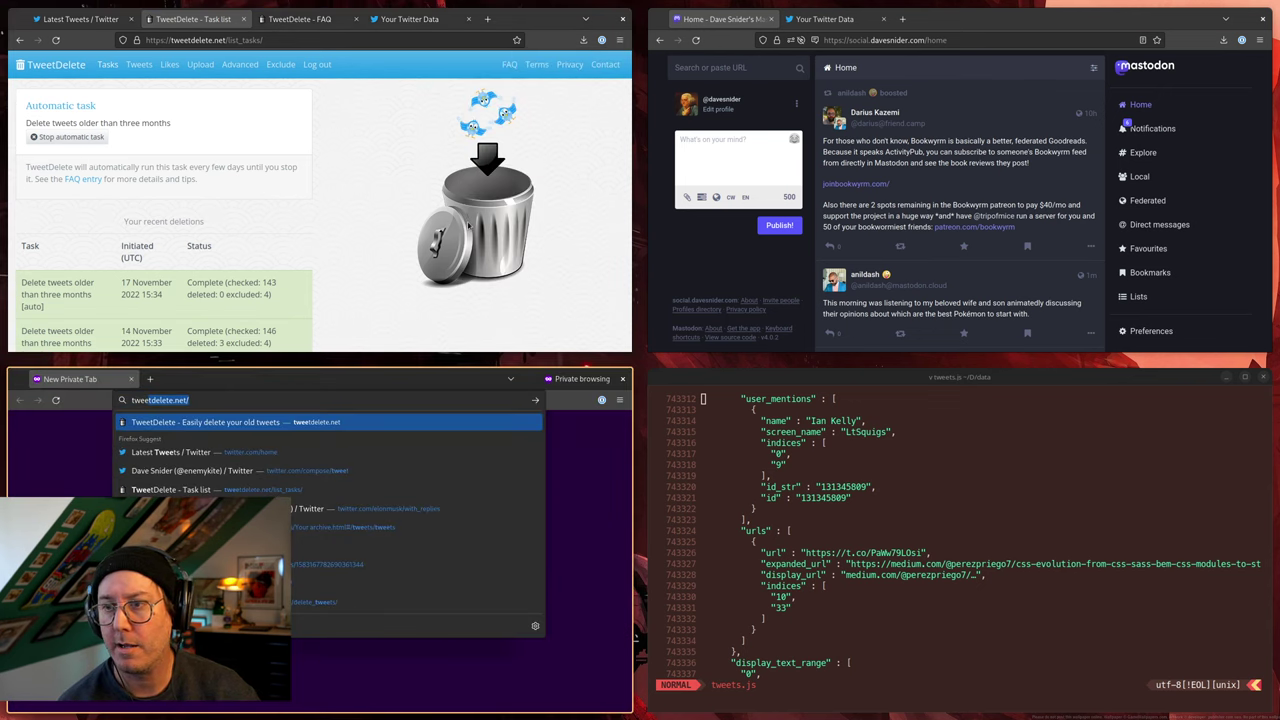
key("Return")
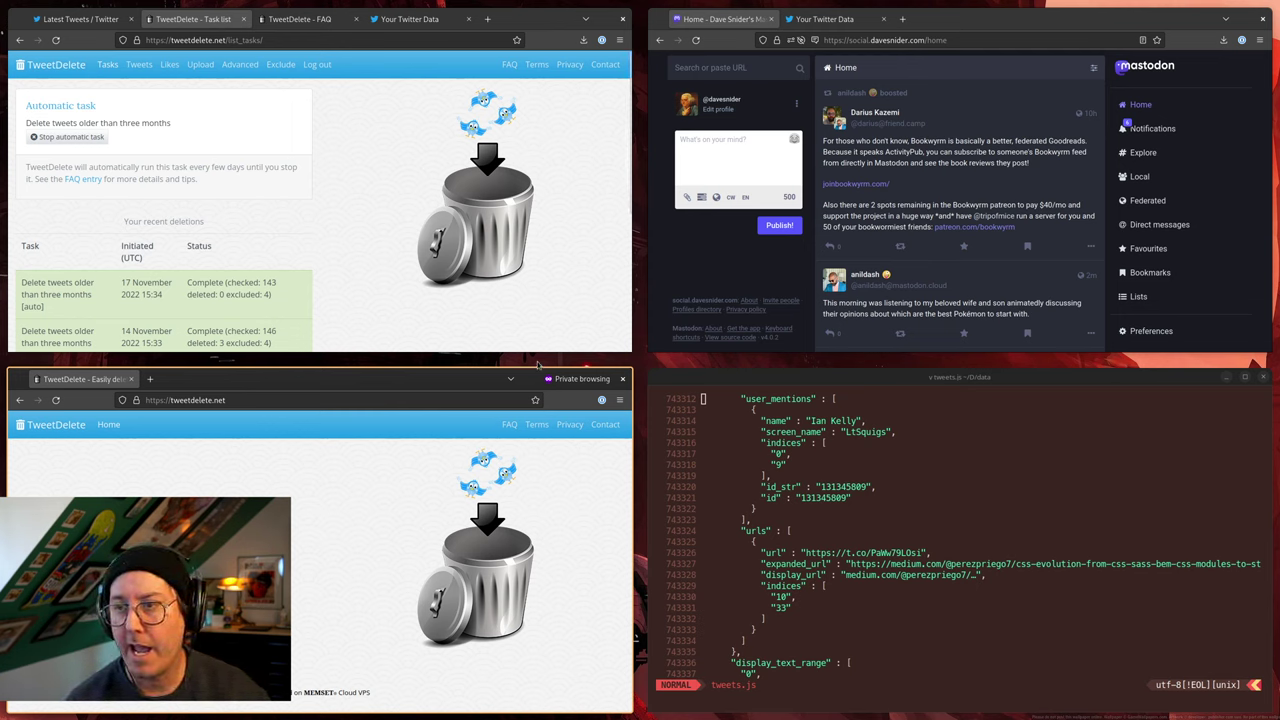
left_click(622, 378)
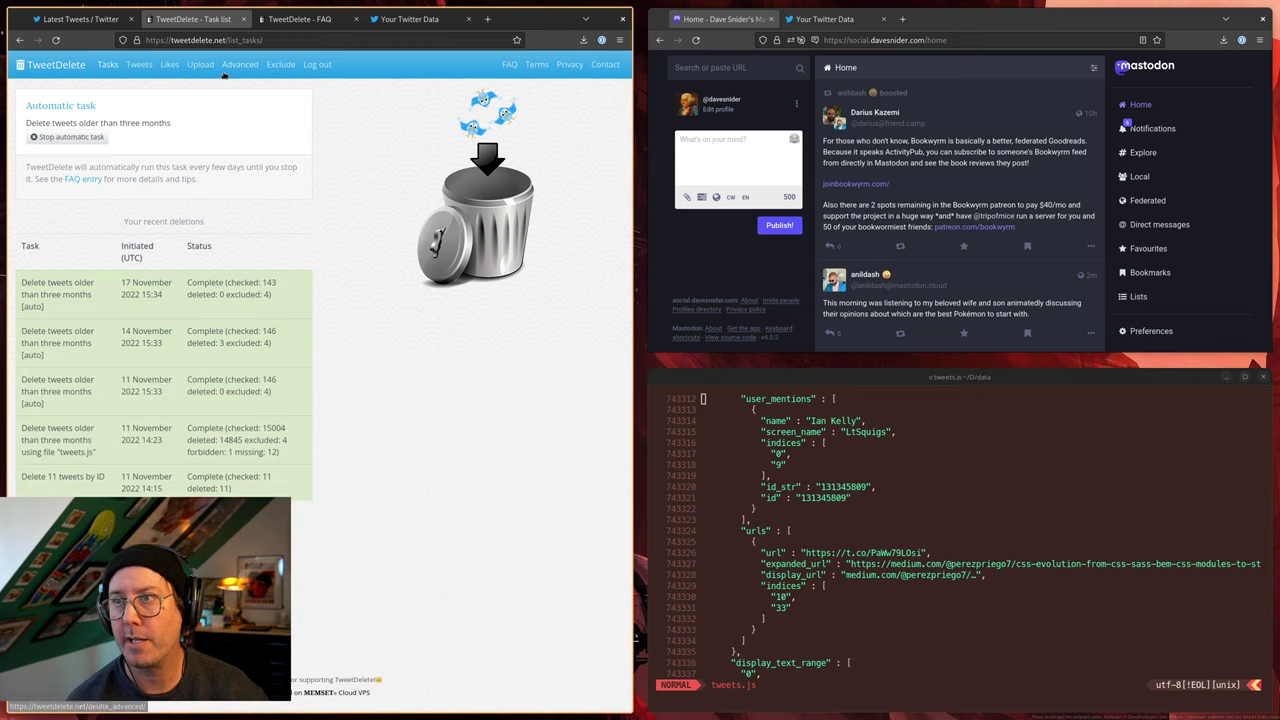
Review TweetDelete's list of excluded tweets and the age rule of the automatic deletion task
left_click(284, 66)
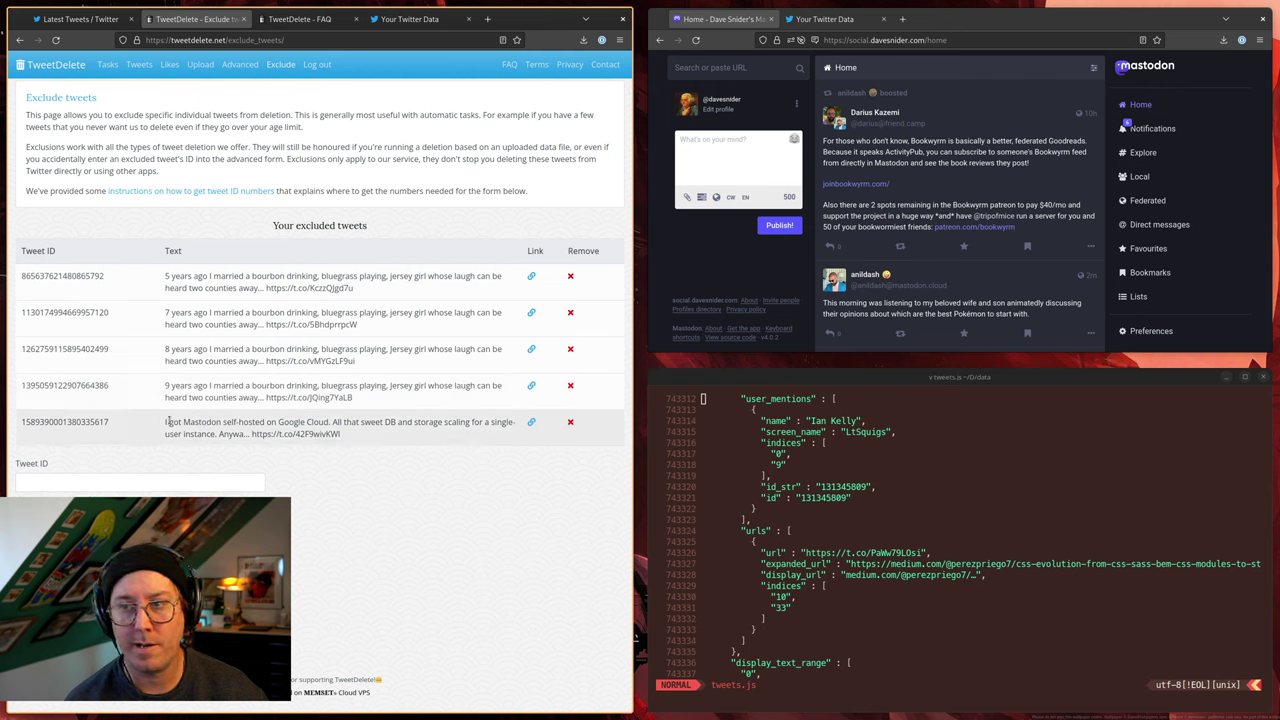
left_click_drag(177, 422, 318, 387)
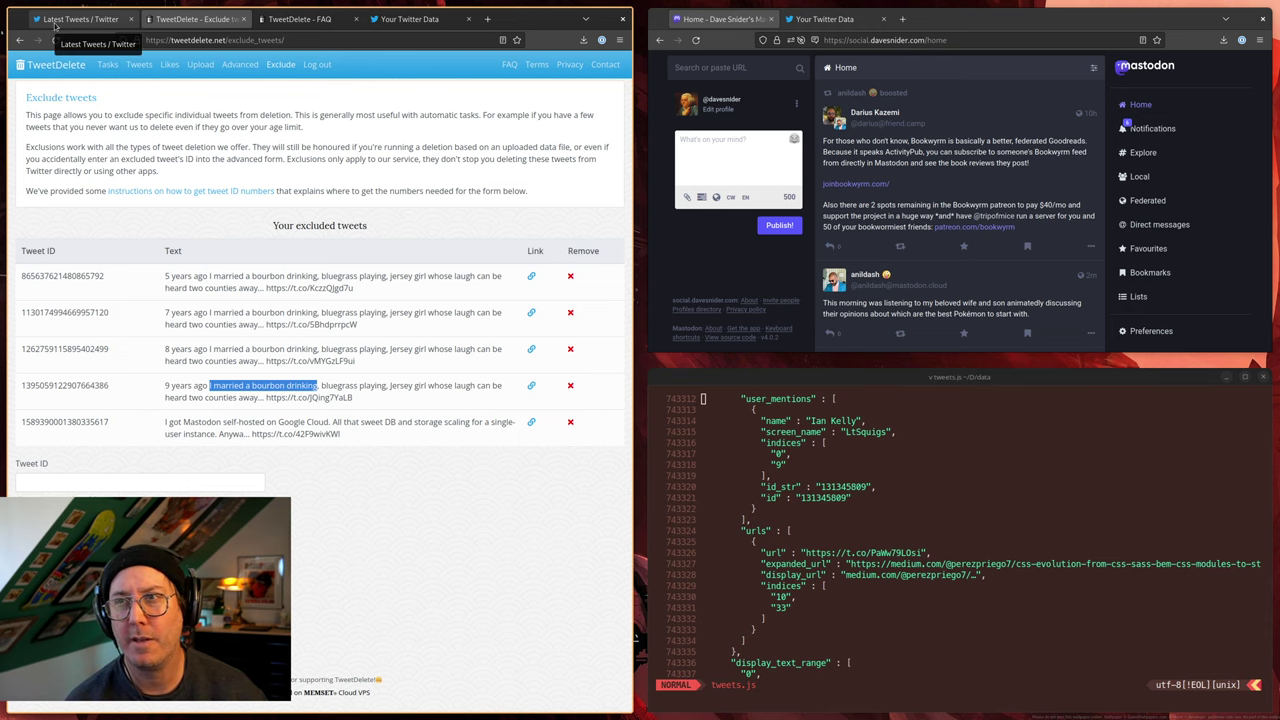
left_click(116, 64)
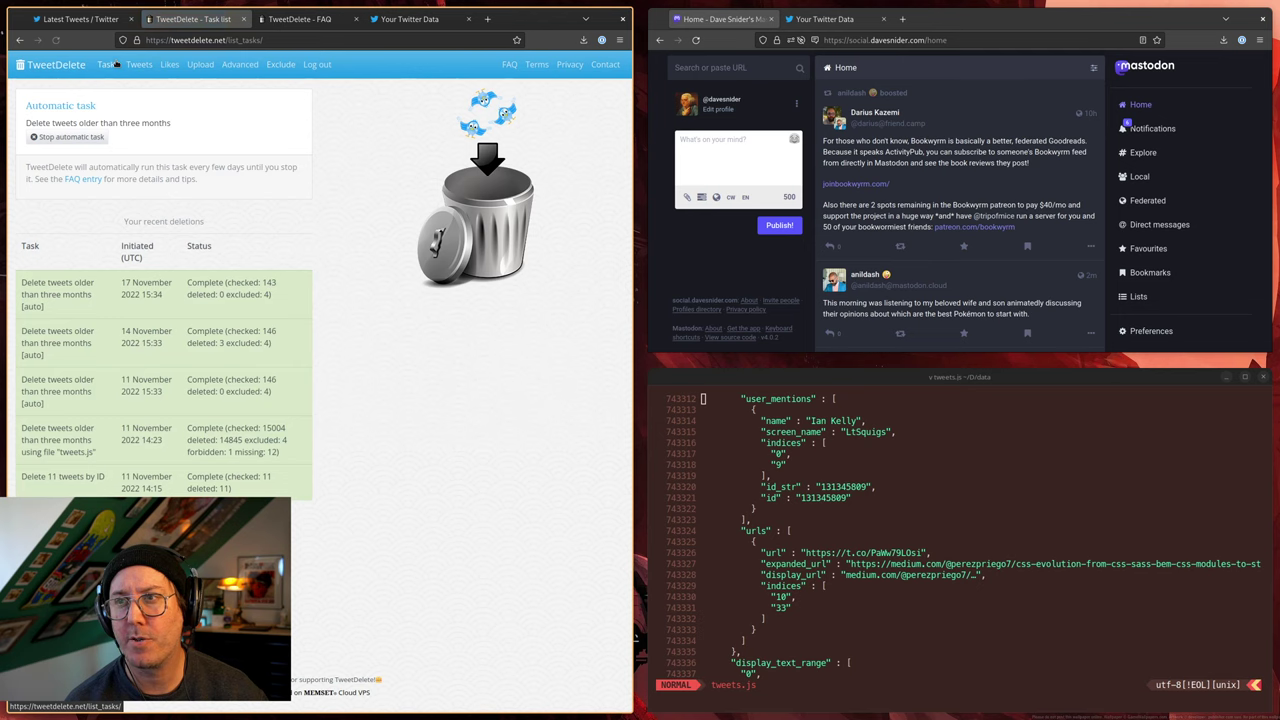
triple_click(133, 122)
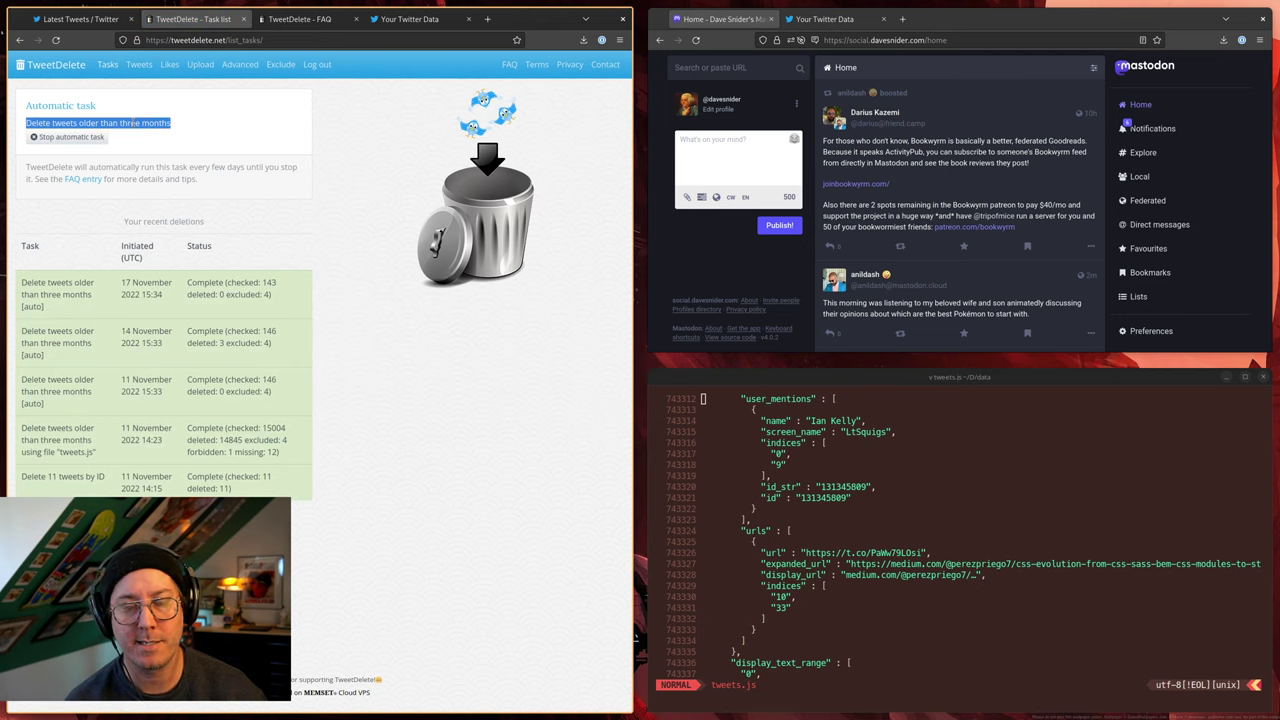
Open the account's own Twitter profile and look through its header details and remaining tweets
left_click(400, 19)
left_click(80, 19)
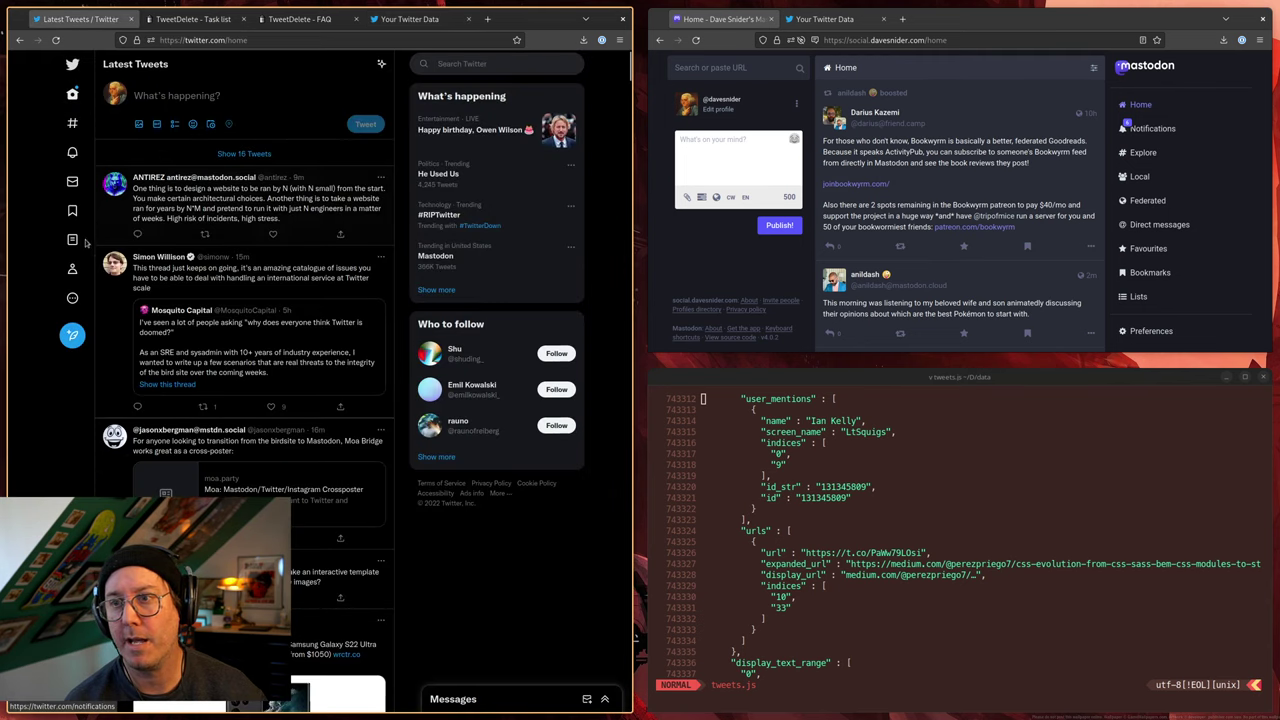
left_click(72, 268)
scroll(220, 283, "down", 5)
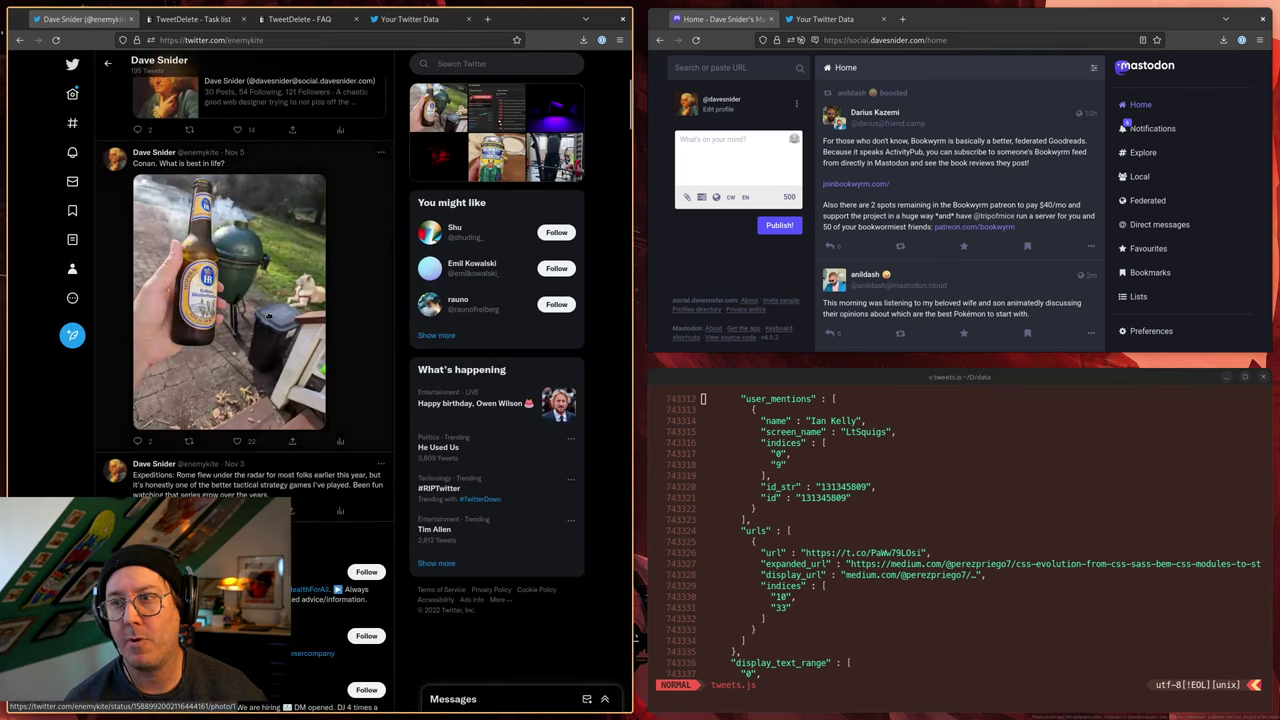
scroll(240, 287, "up", 5)
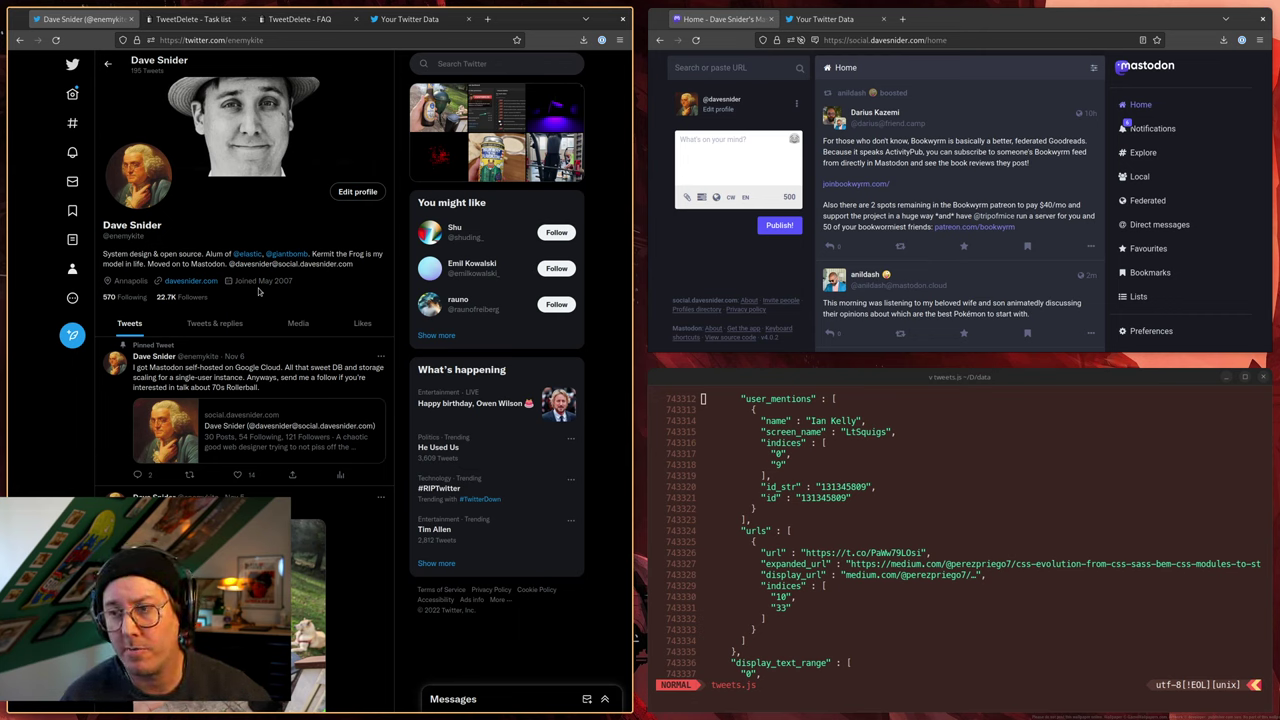
scroll(254, 319, "down", 2)
scroll(254, 319, "up", 2)
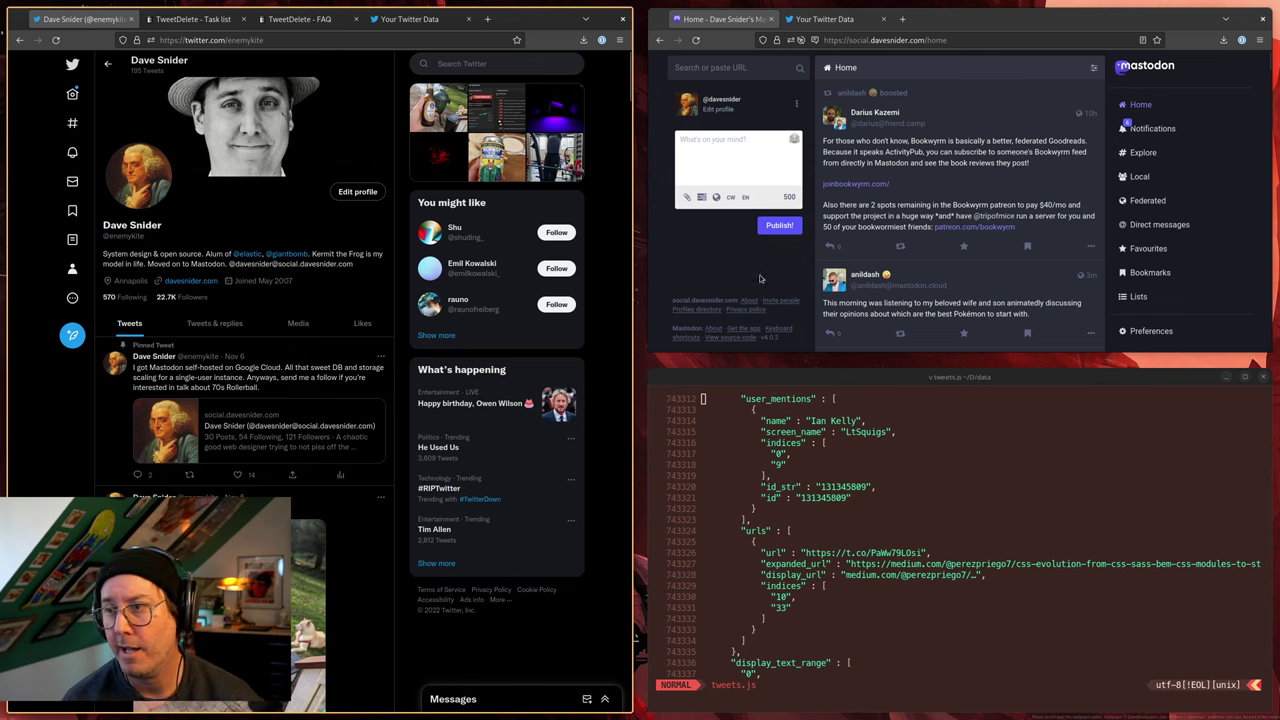
scroll(405, 340, "down", 2)
scroll(409, 345, "up", 2)
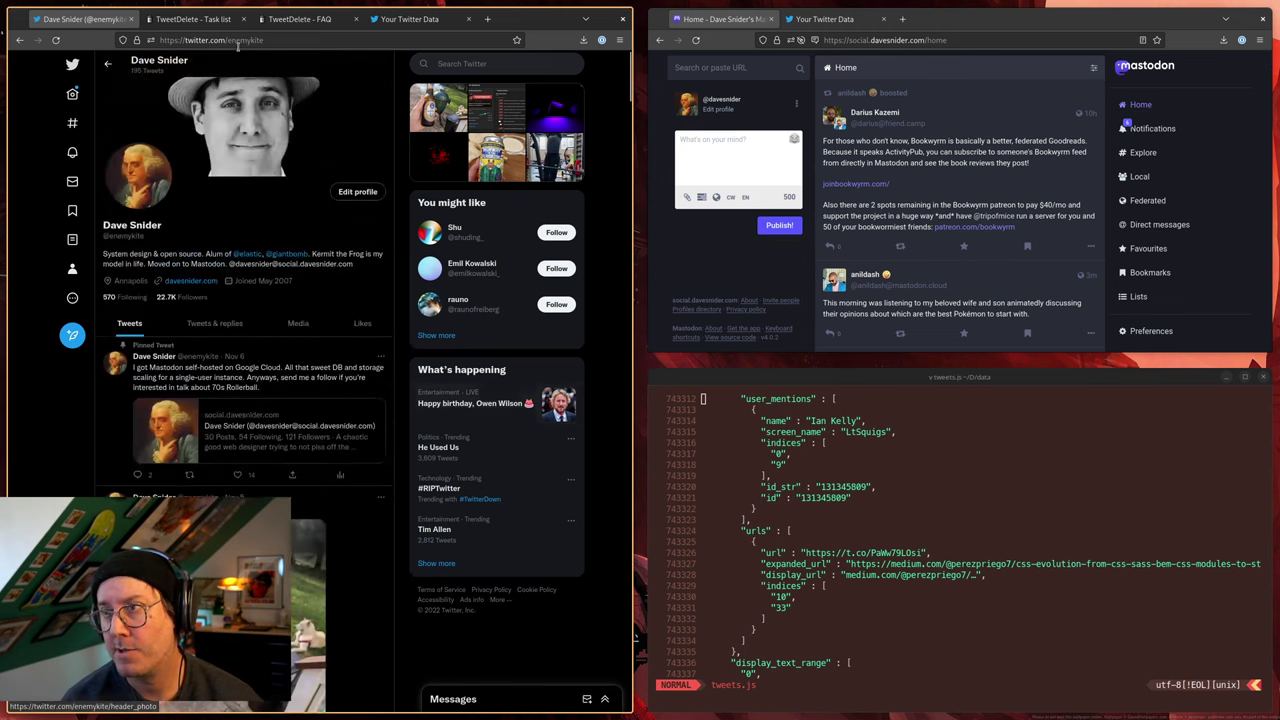
Open TweetDelete's upload page and check the total tweet count of the uploaded tweets.js file
left_click(196, 24)
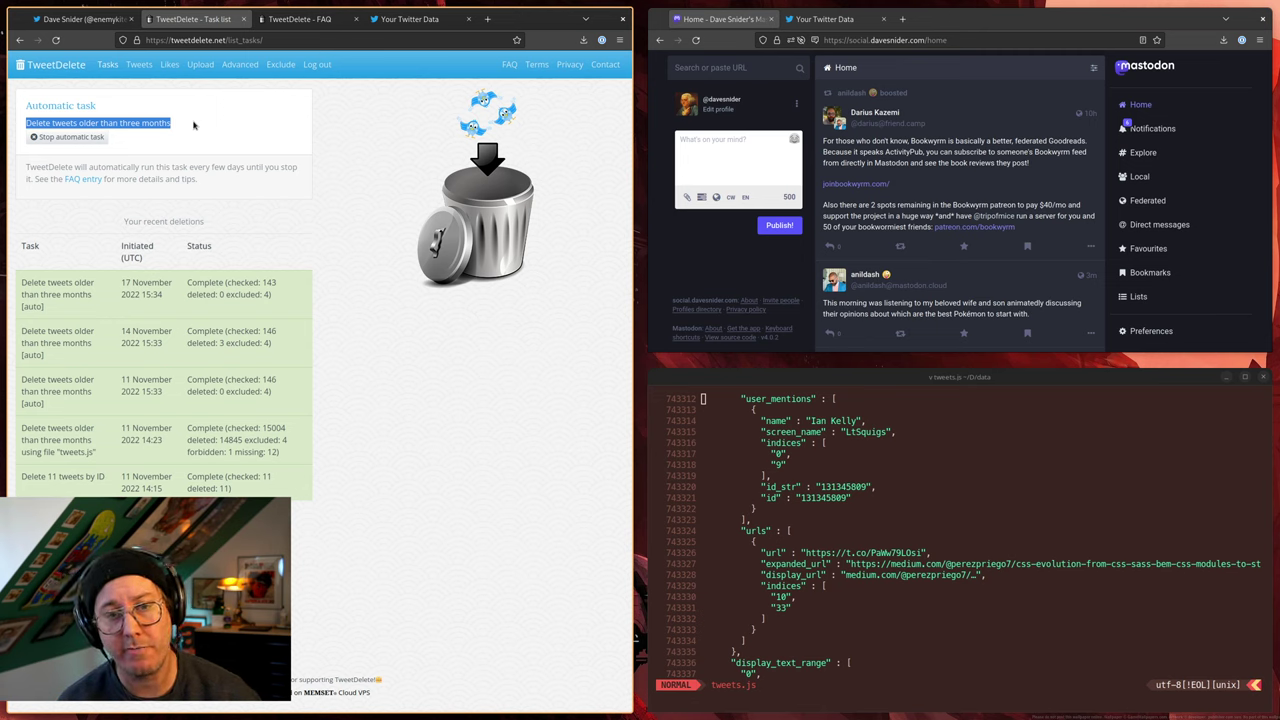
left_click(201, 64)
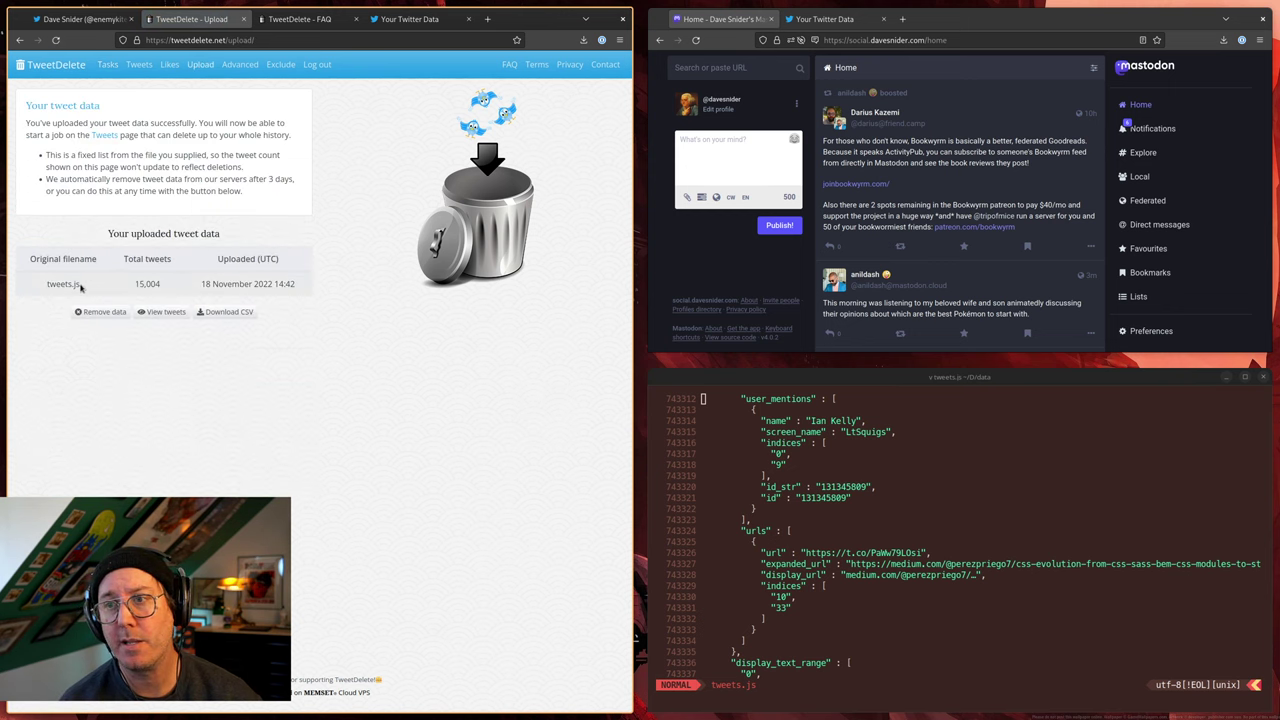
left_click(838, 548)
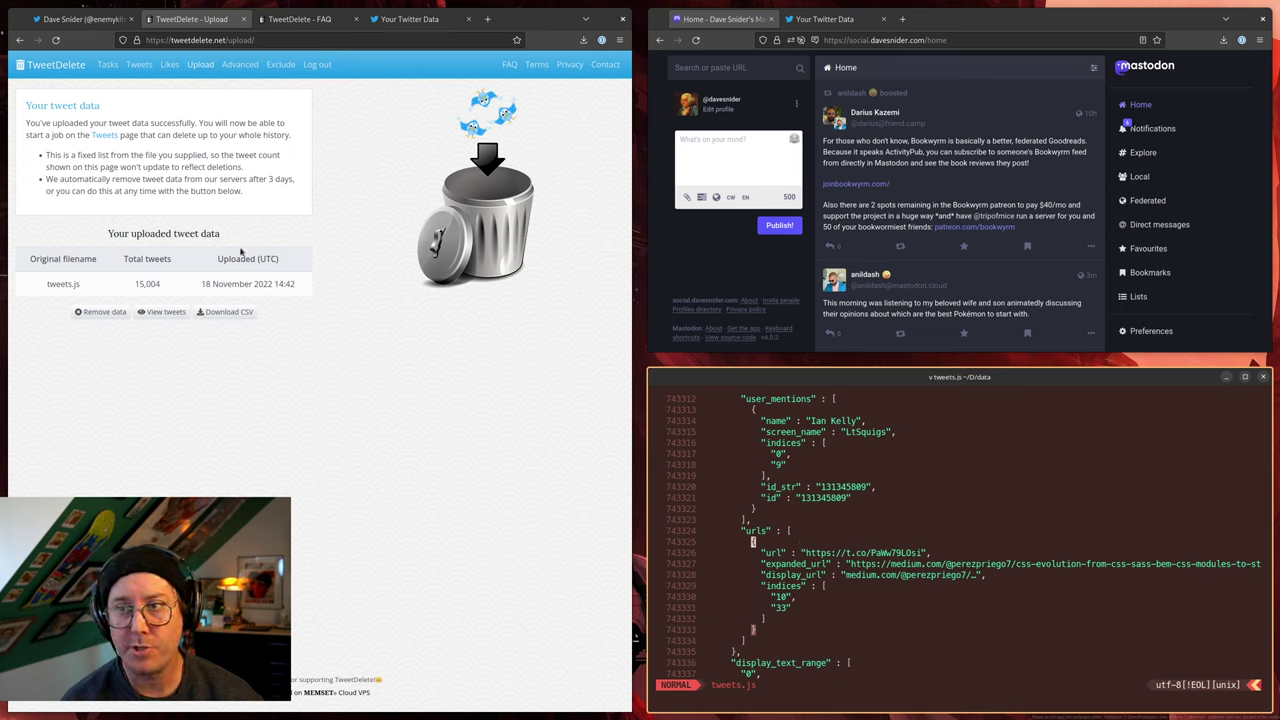
left_click(162, 288)
double_click(150, 288)
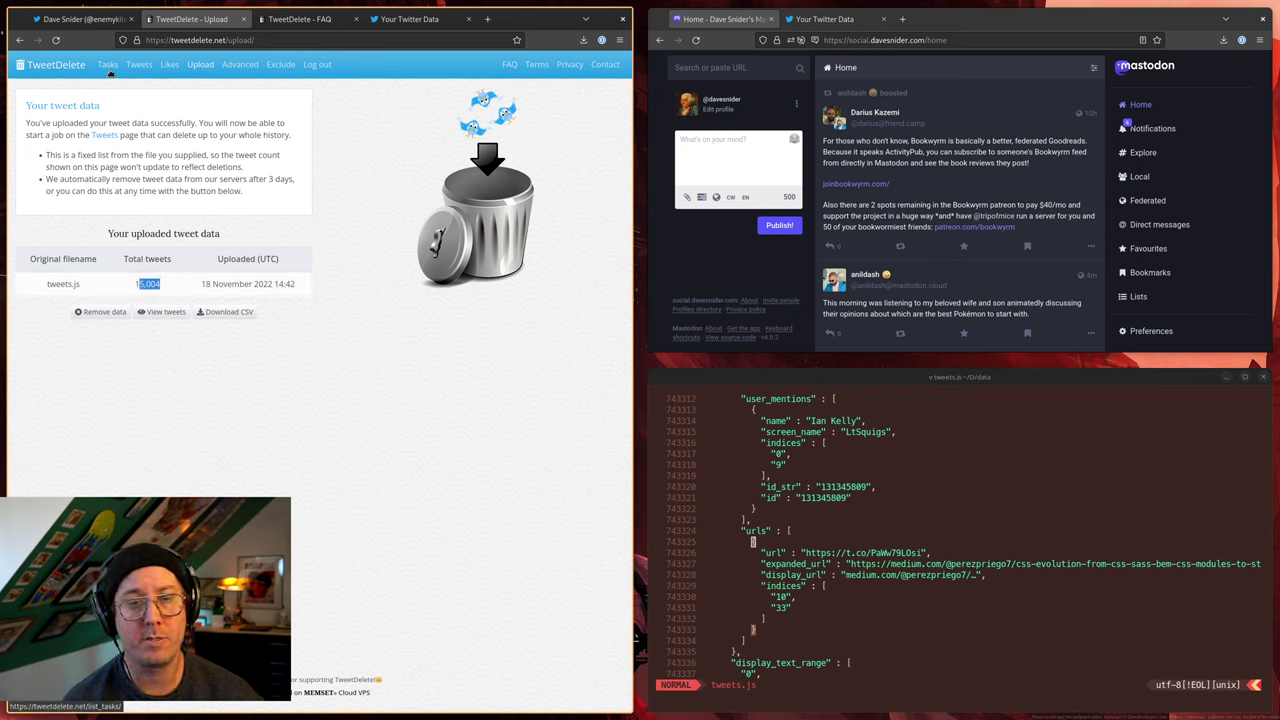
Check the status and number of checked tweets for the tweets.js deletion task in TweetDelete's task list
left_click(109, 70)
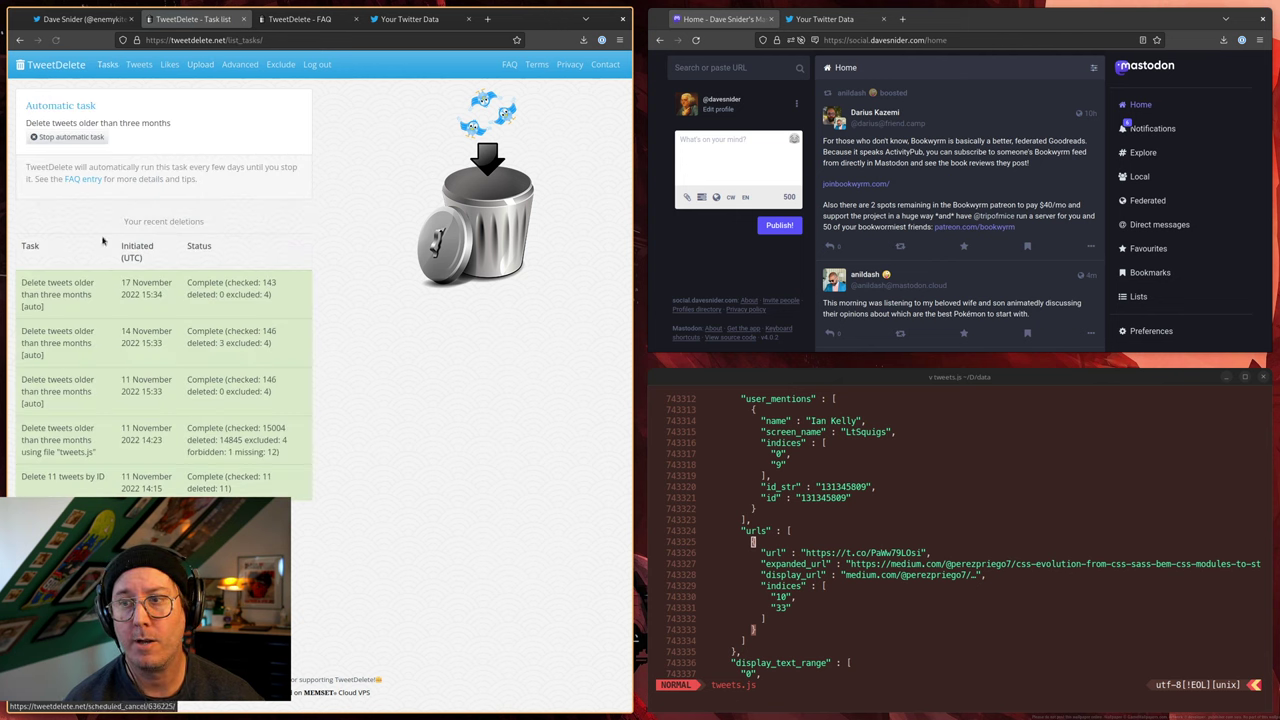
triple_click(281, 428)
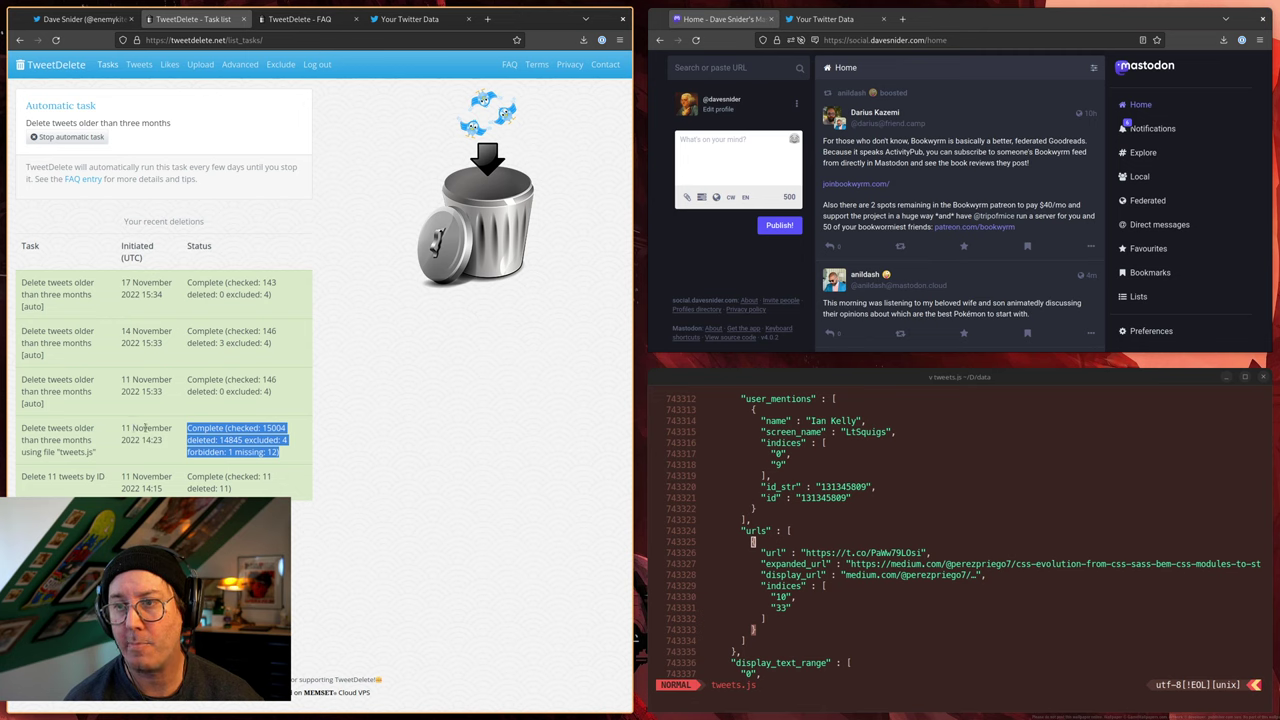
double_click(273, 428)
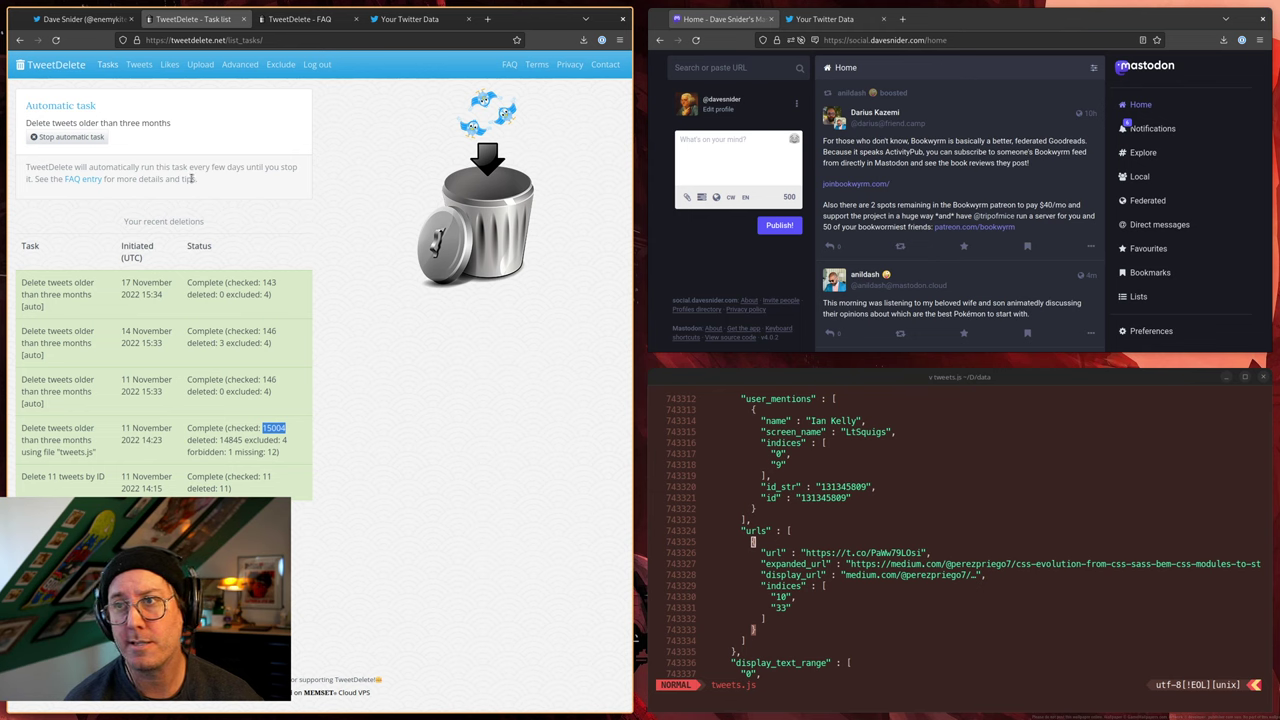
Remove the uploaded tweets.js data from TweetDelete's server and return to the task list
left_click(186, 68)
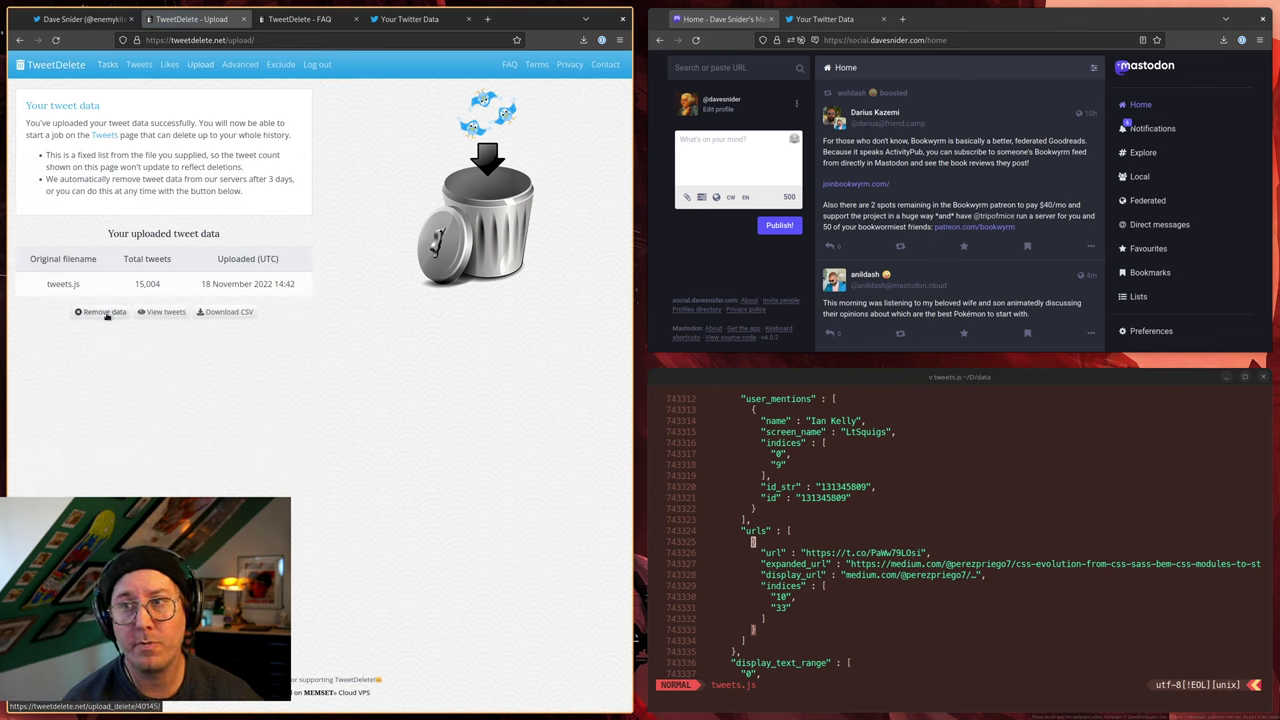
left_click(104, 312)
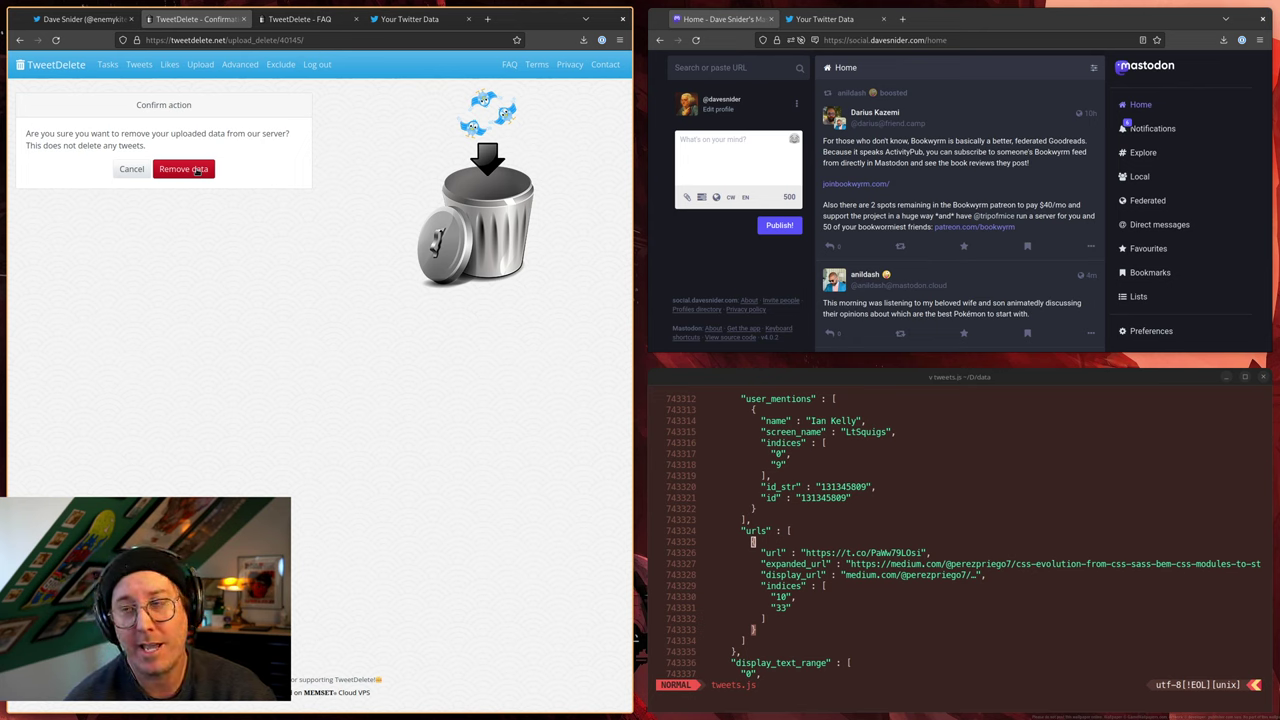
left_click(197, 170)
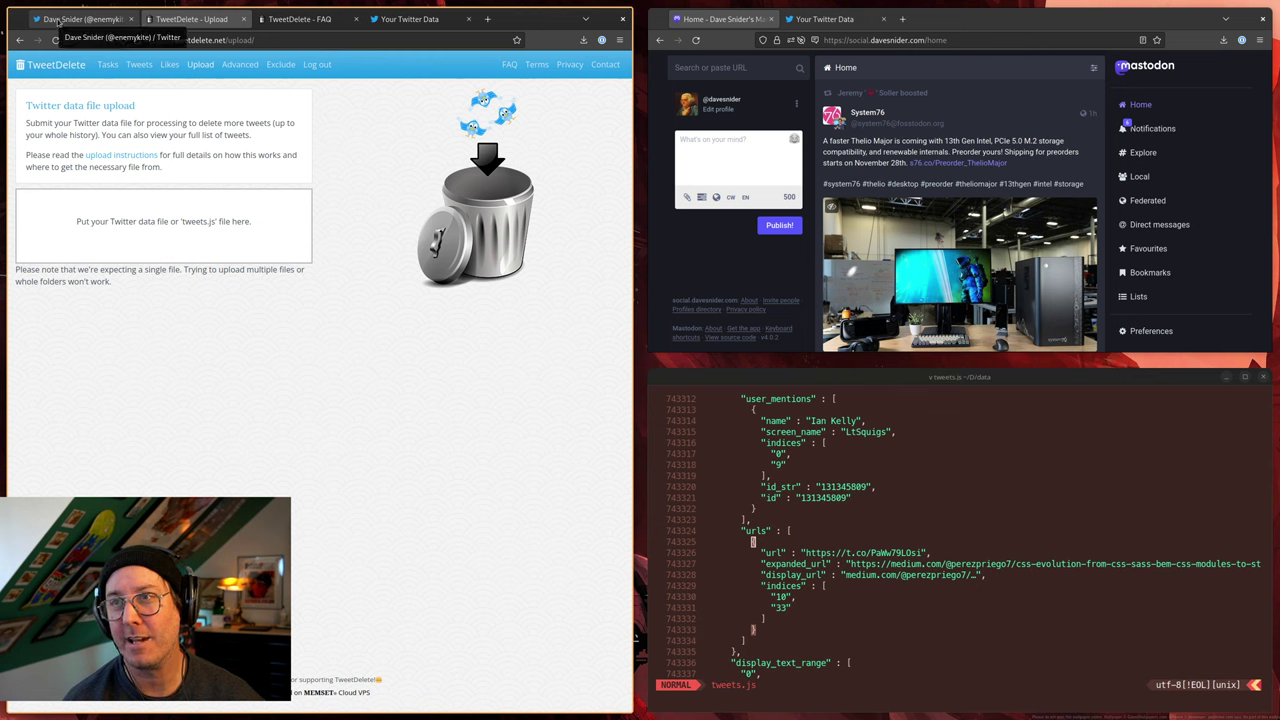
left_click(107, 64)
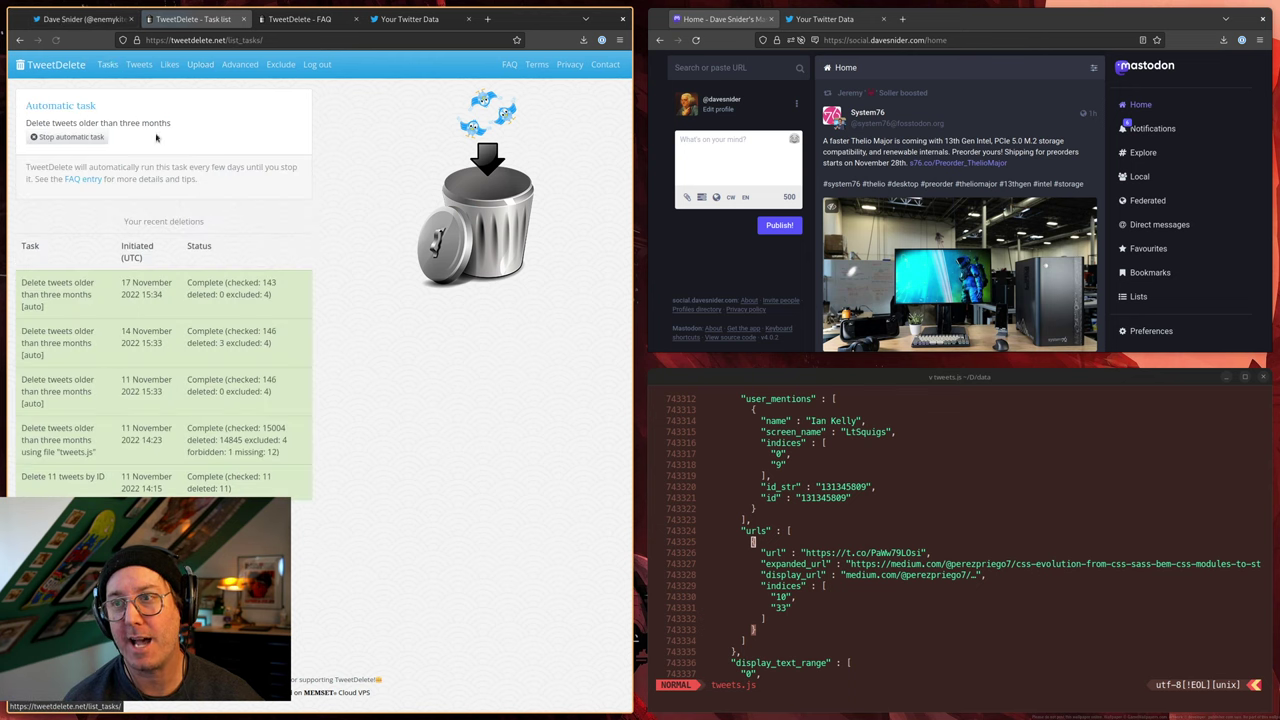